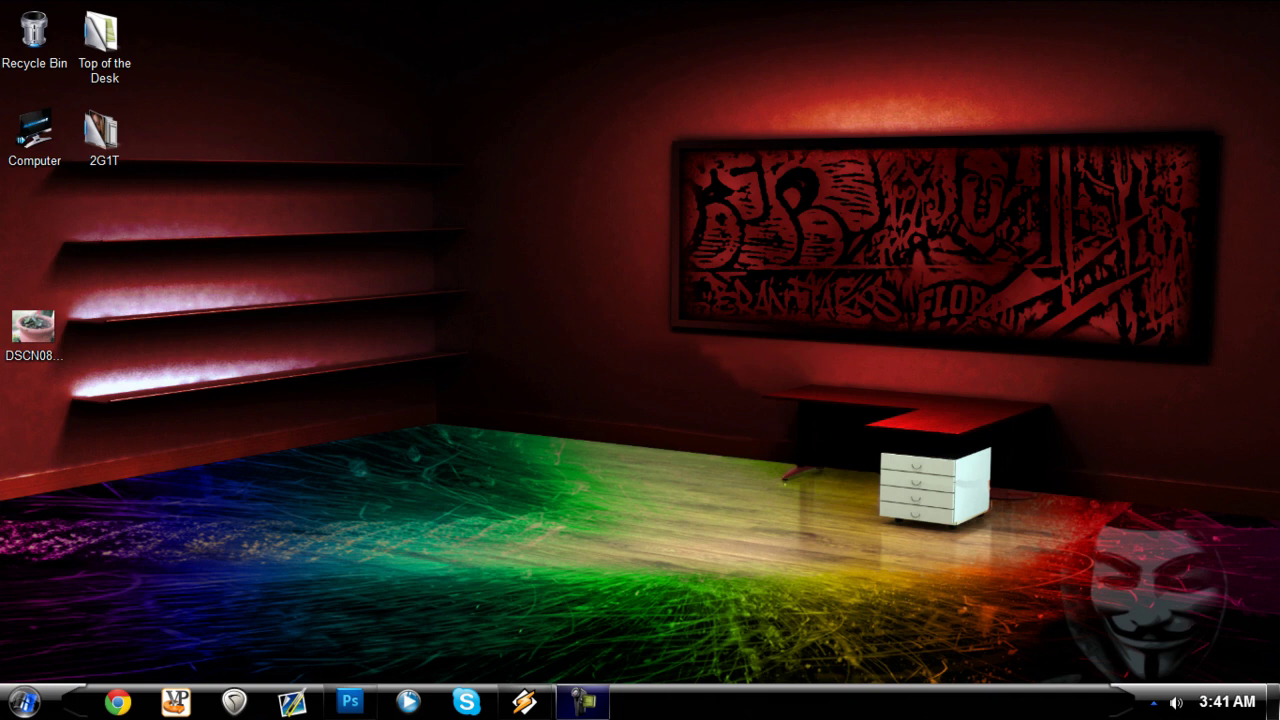
Open the flowerpot photo from the desktop in a maximized Photoshop window and fit the image on screen
{"action": "left_click", "coordinate": [349, 700]}
{"action": "left_click_drag", "start_coordinate": [32, 326], "coordinate": [812, 442]}
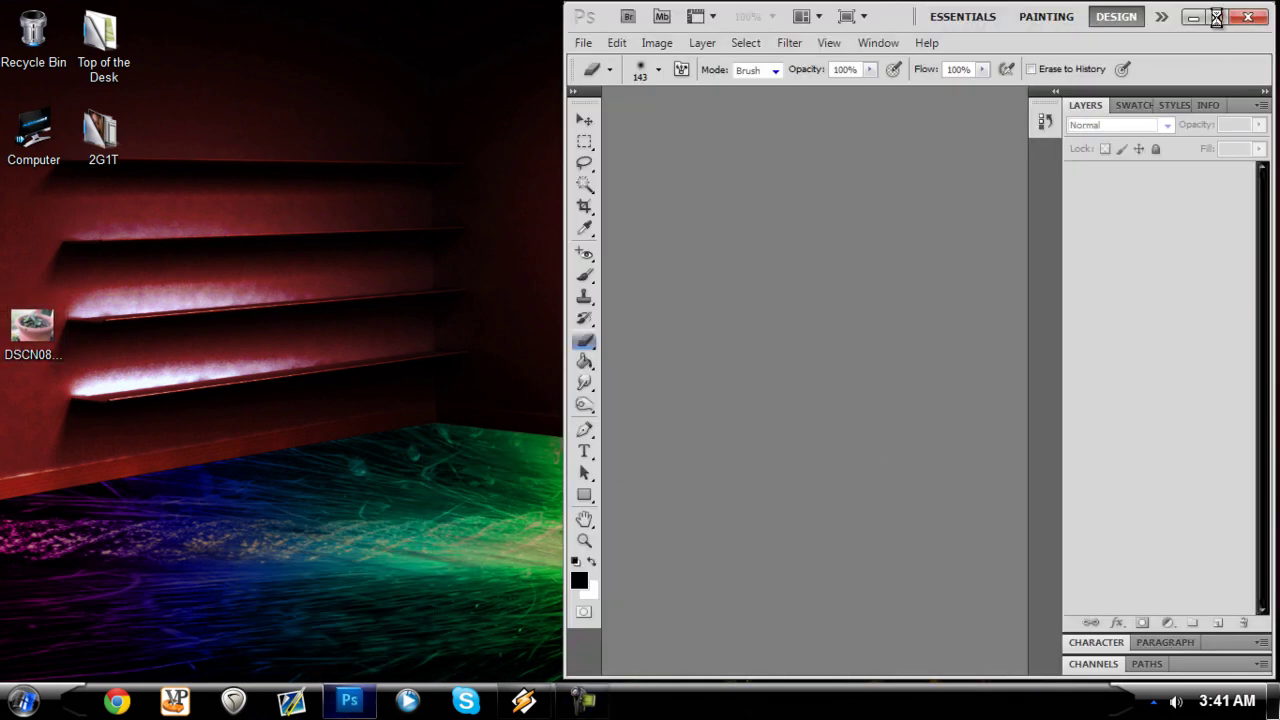
{"action": "left_click", "coordinate": [1218, 18]}
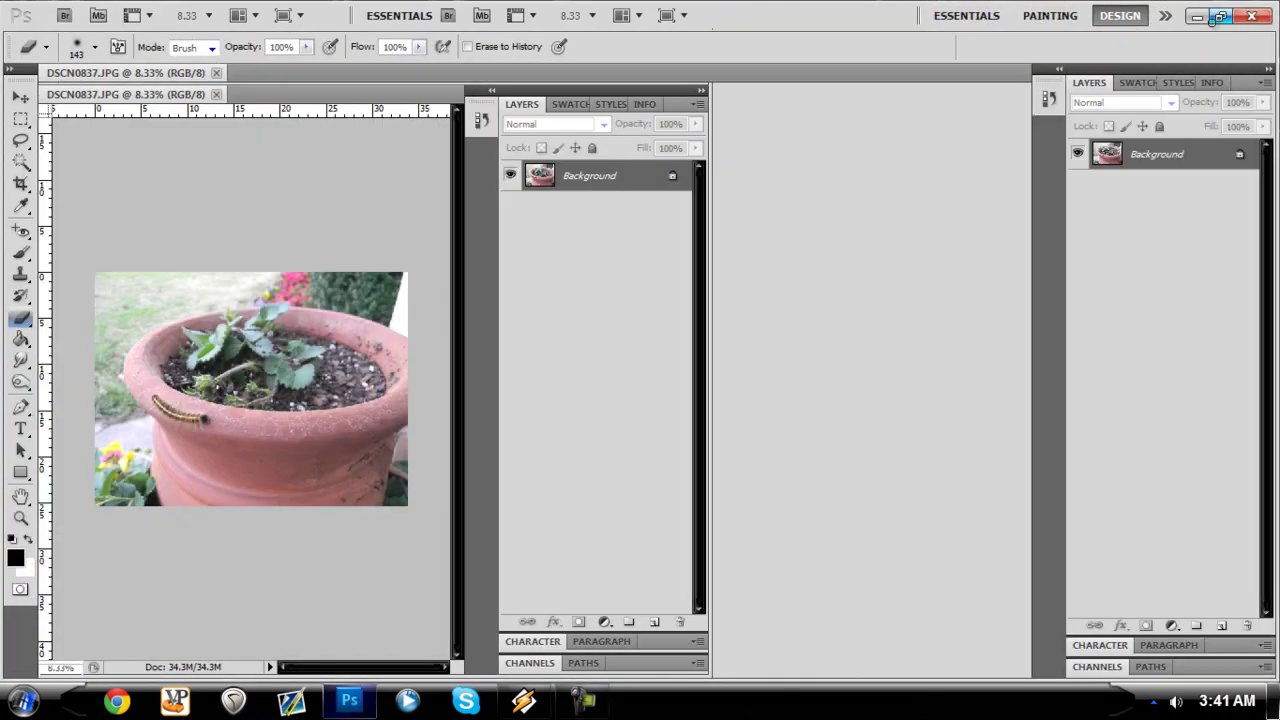
{"action": "left_click", "coordinate": [20, 517]}
{"action": "right_click", "coordinate": [643, 347]}
{"action": "left_click", "coordinate": [682, 360]}
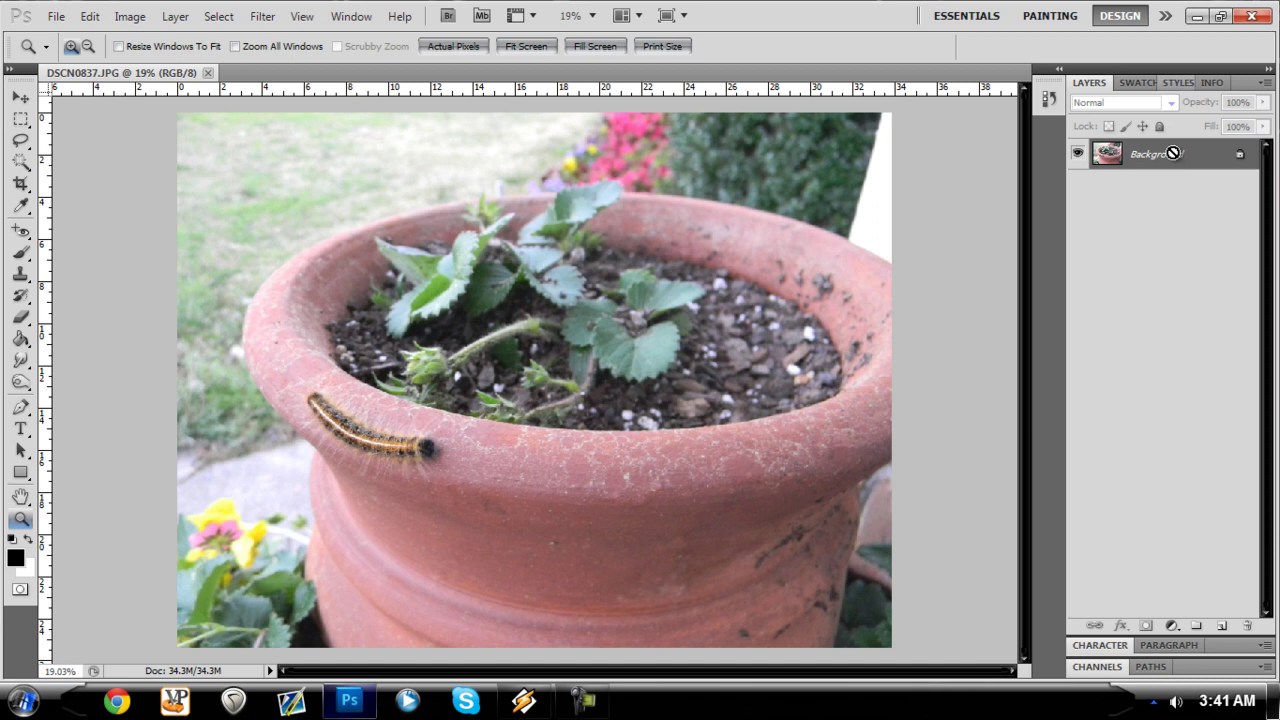
Duplicate the background layer and desaturate the copy to black and white
{"action": "key", "text": "ctrl+j"}
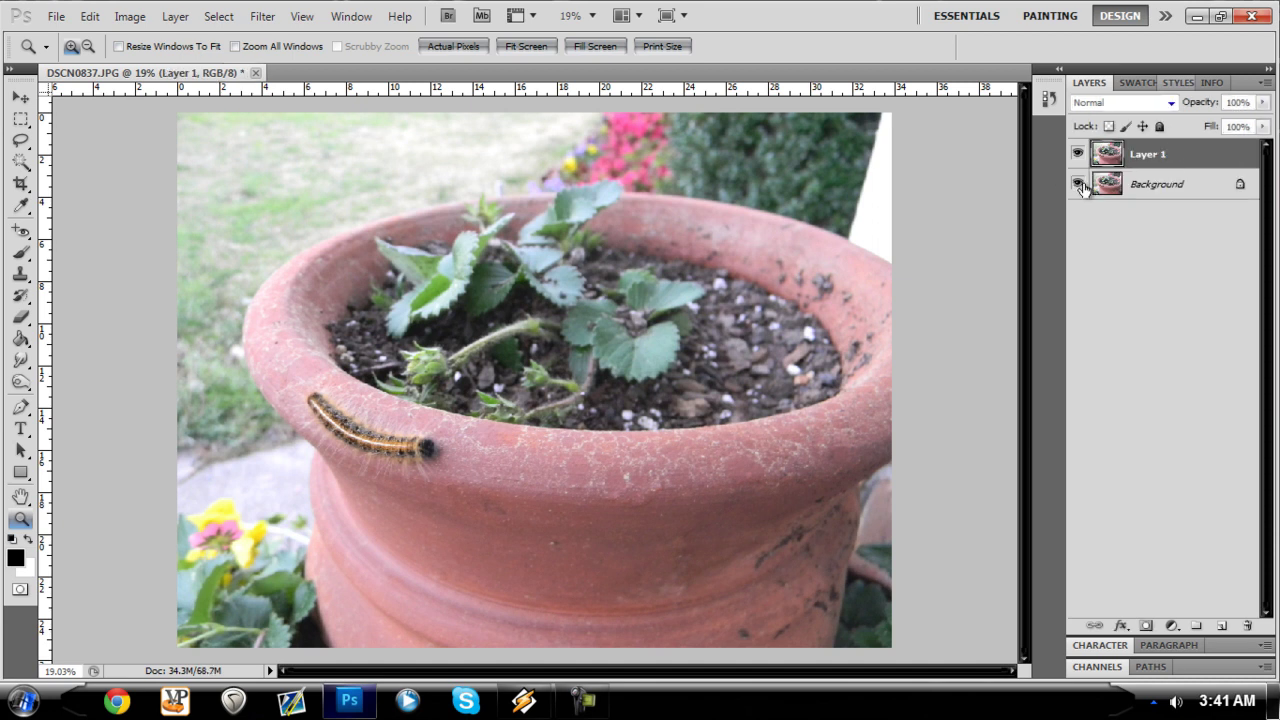
{"action": "left_click", "coordinate": [130, 16]}
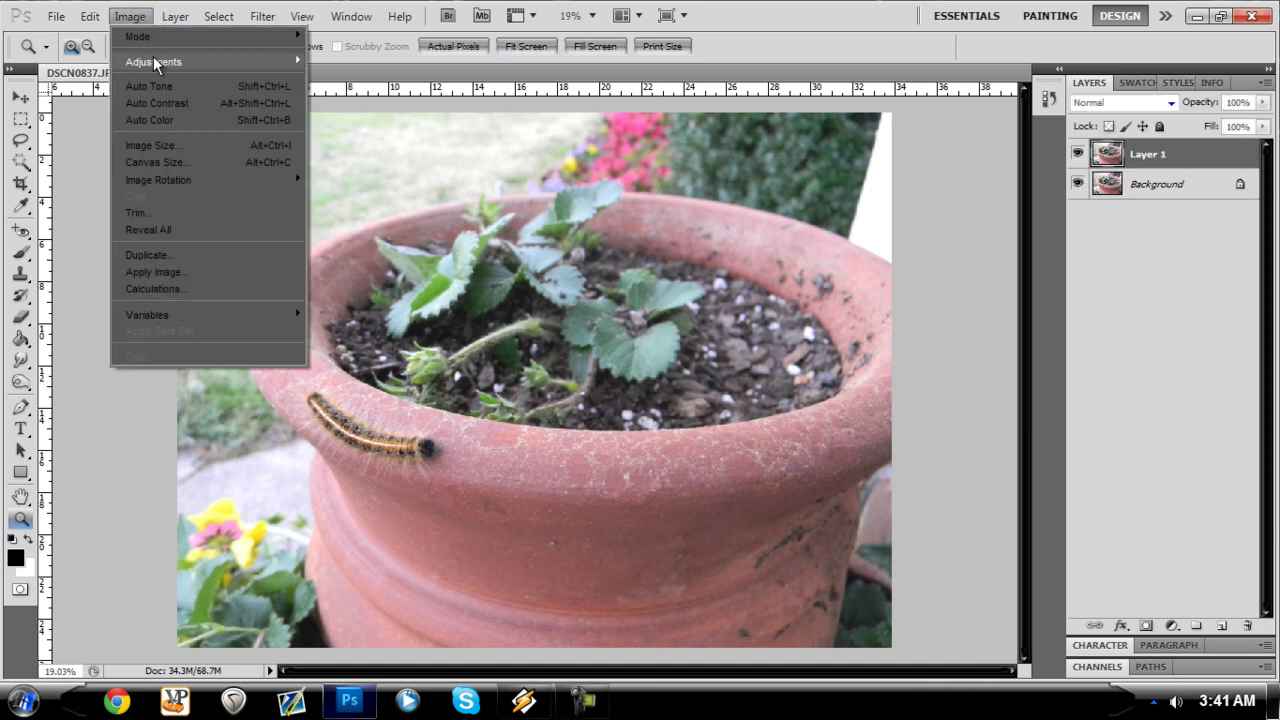
{"action": "mouse_move", "coordinate": [152, 60]}
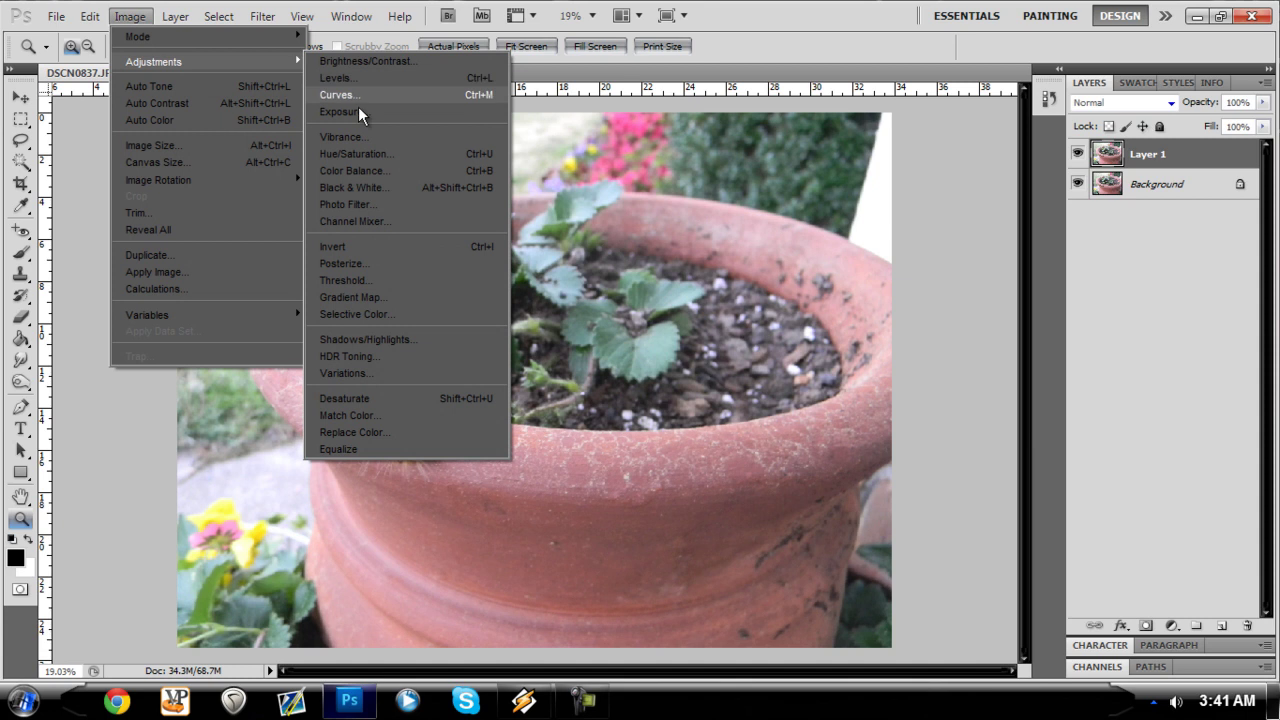
{"action": "left_click", "coordinate": [354, 397]}
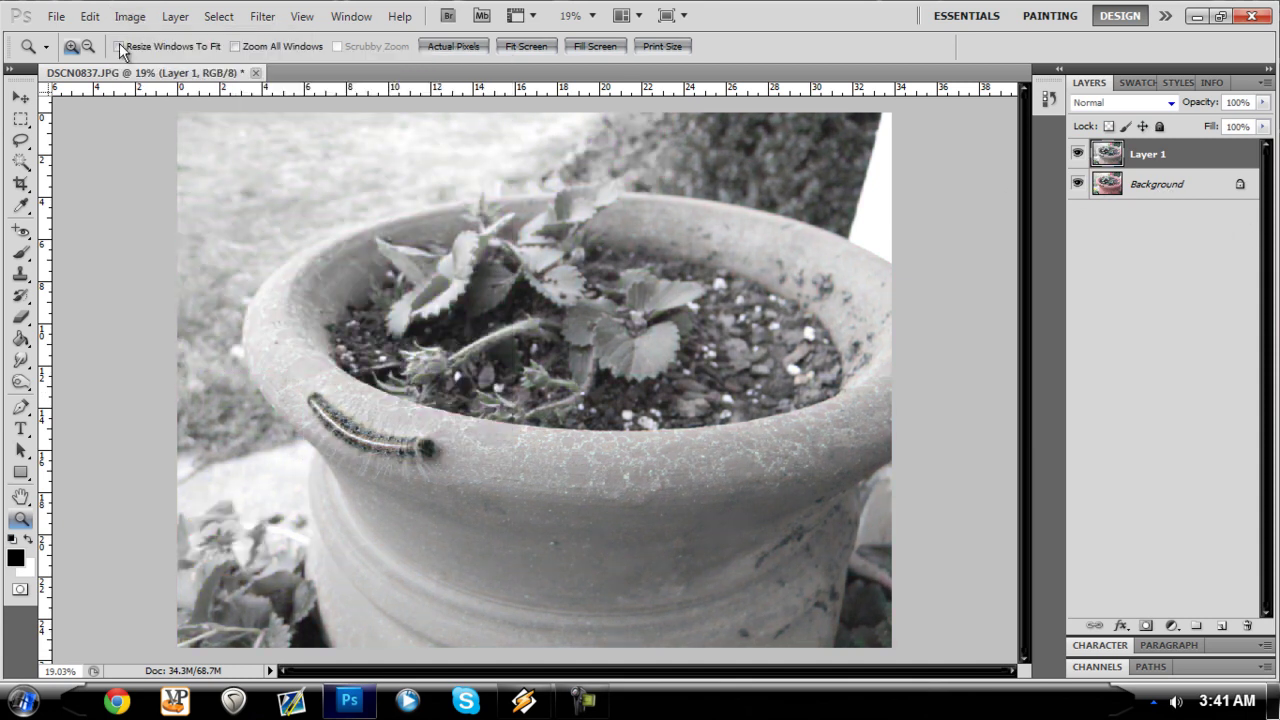
Apply Levels to the desaturated layer with input values of 79 for shadows, about 1.00 for midtones and 255 for highlights
{"action": "left_click", "coordinate": [130, 16]}
{"action": "mouse_move", "coordinate": [149, 62]}
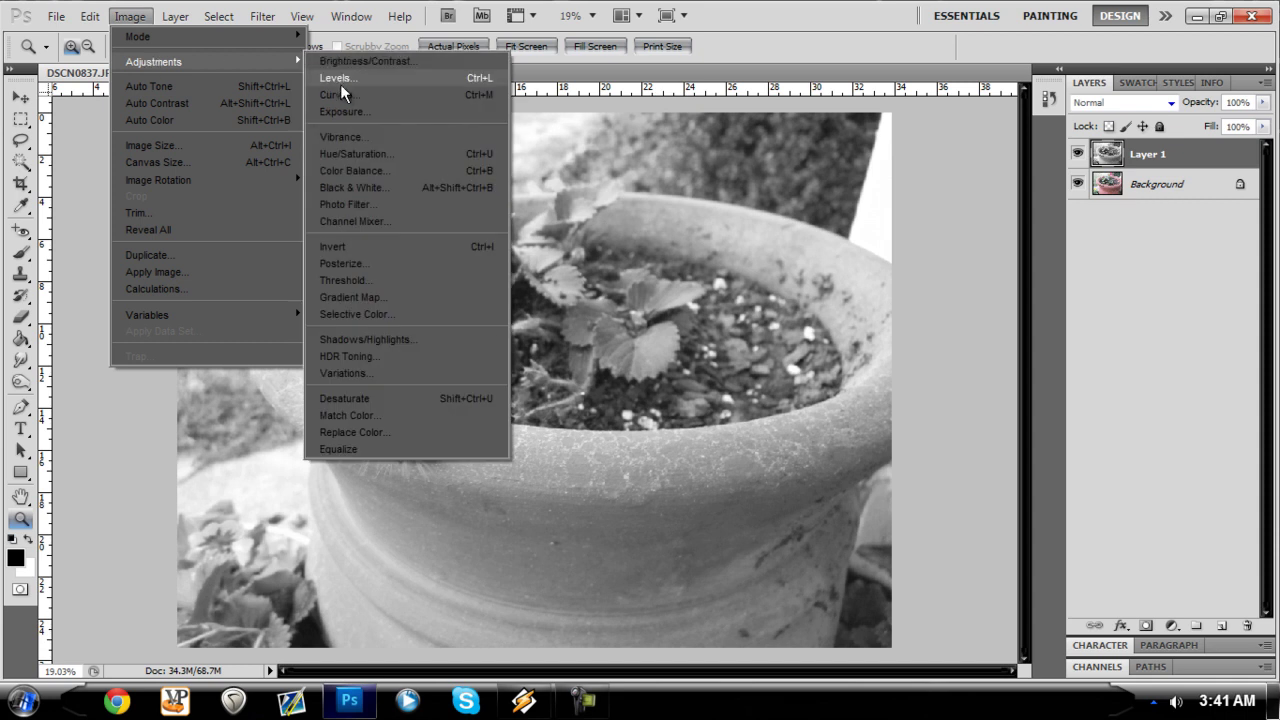
{"action": "left_click", "coordinate": [348, 79]}
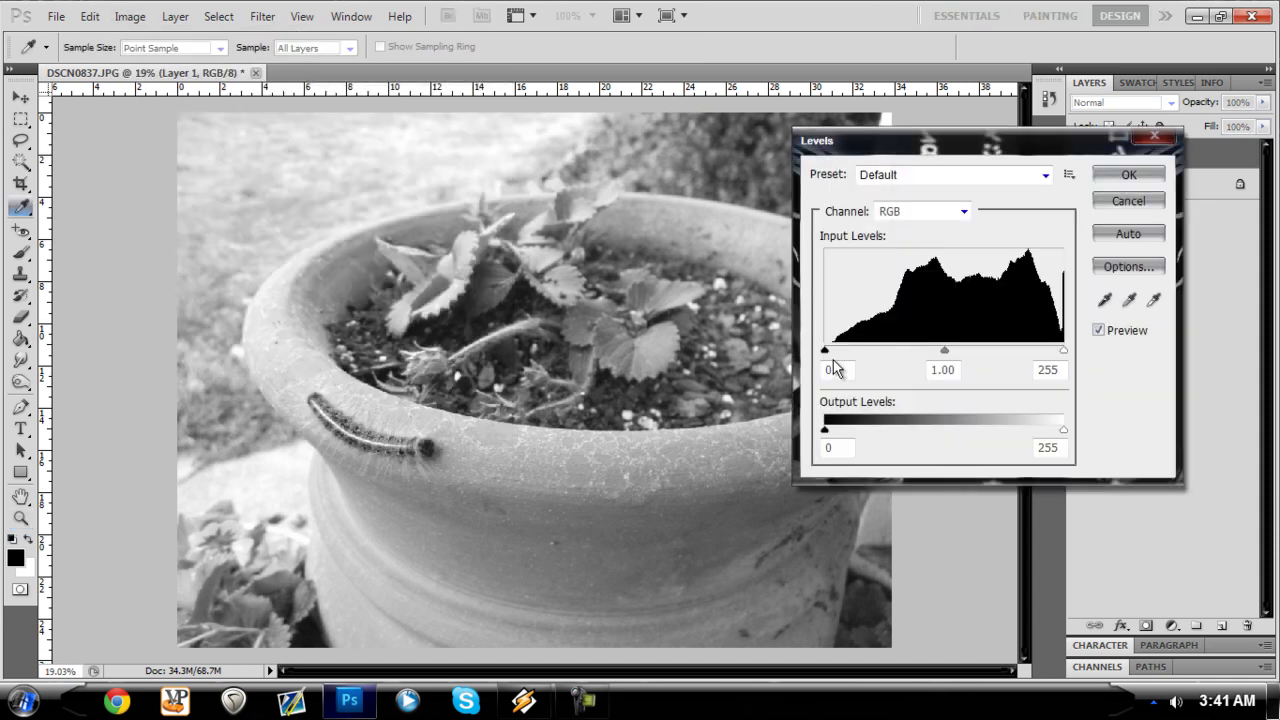
{"action": "left_click_drag", "start_coordinate": [830, 358], "coordinate": [903, 354]}
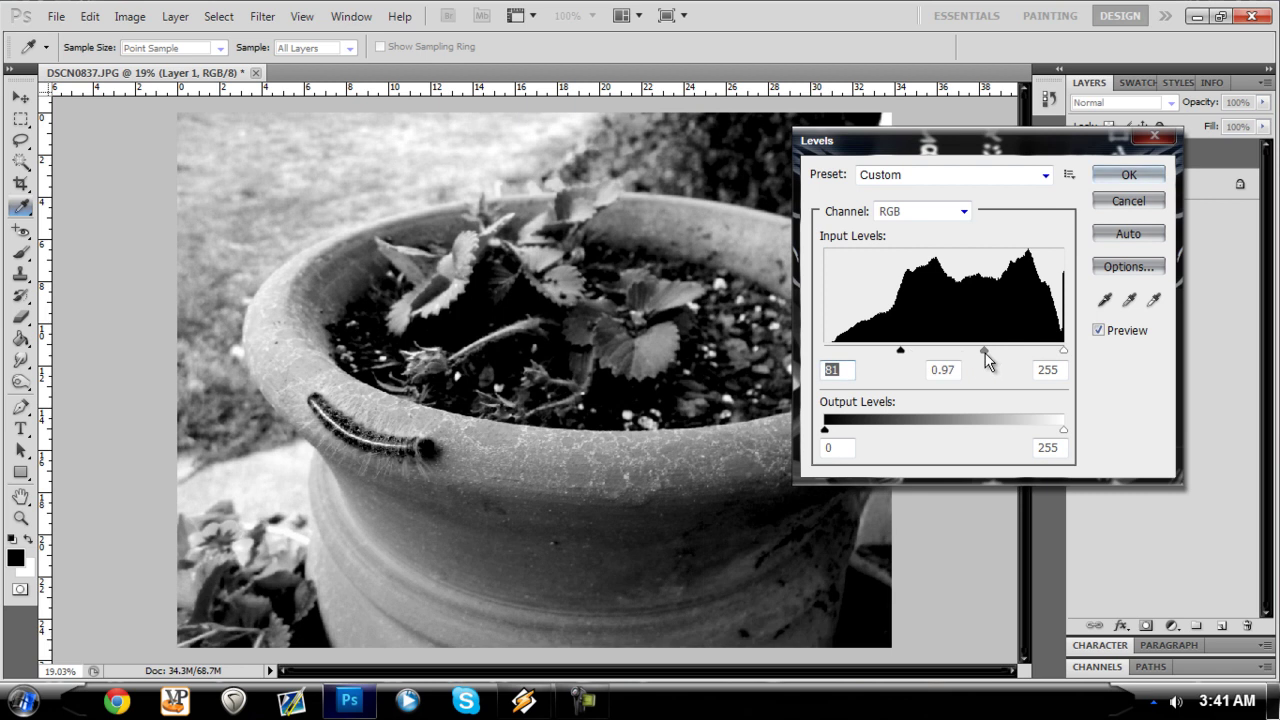
{"action": "left_click_drag", "start_coordinate": [986, 354], "coordinate": [975, 362]}
{"action": "left_click", "coordinate": [972, 352]}
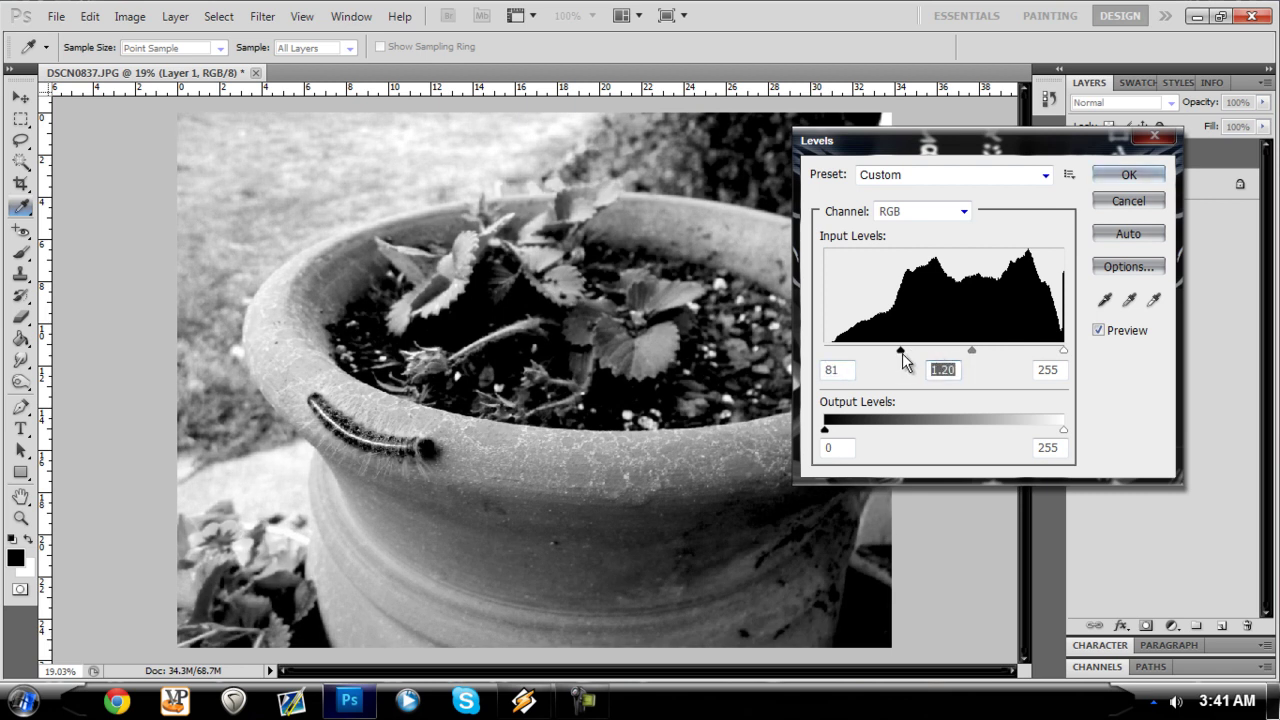
{"action": "left_click_drag", "start_coordinate": [898, 351], "coordinate": [898, 351]}
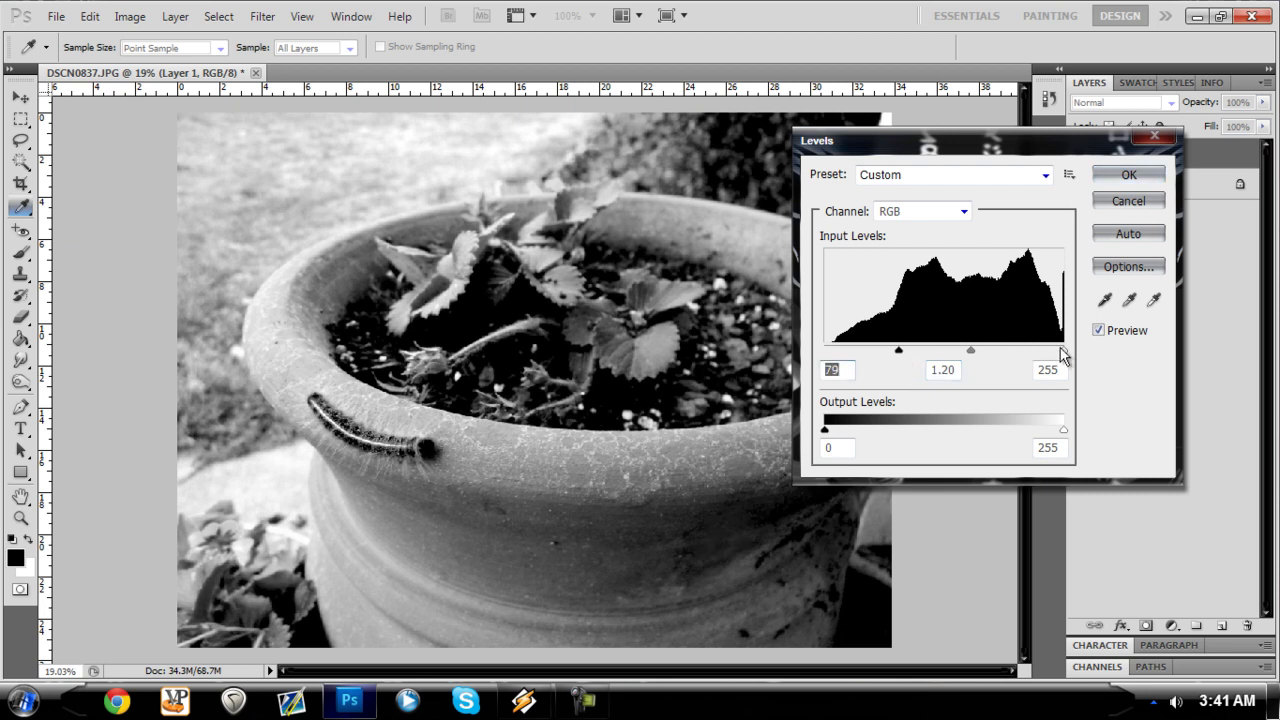
{"action": "mouse_move", "coordinate": [1064, 351]}
{"action": "left_mouse_down"}
{"action": "mouse_move", "coordinate": [1043, 351]}
{"action": "mouse_move", "coordinate": [1064, 350]}
{"action": "left_mouse_up"}
{"action": "left_click_drag", "start_coordinate": [971, 350], "coordinate": [980, 350]}
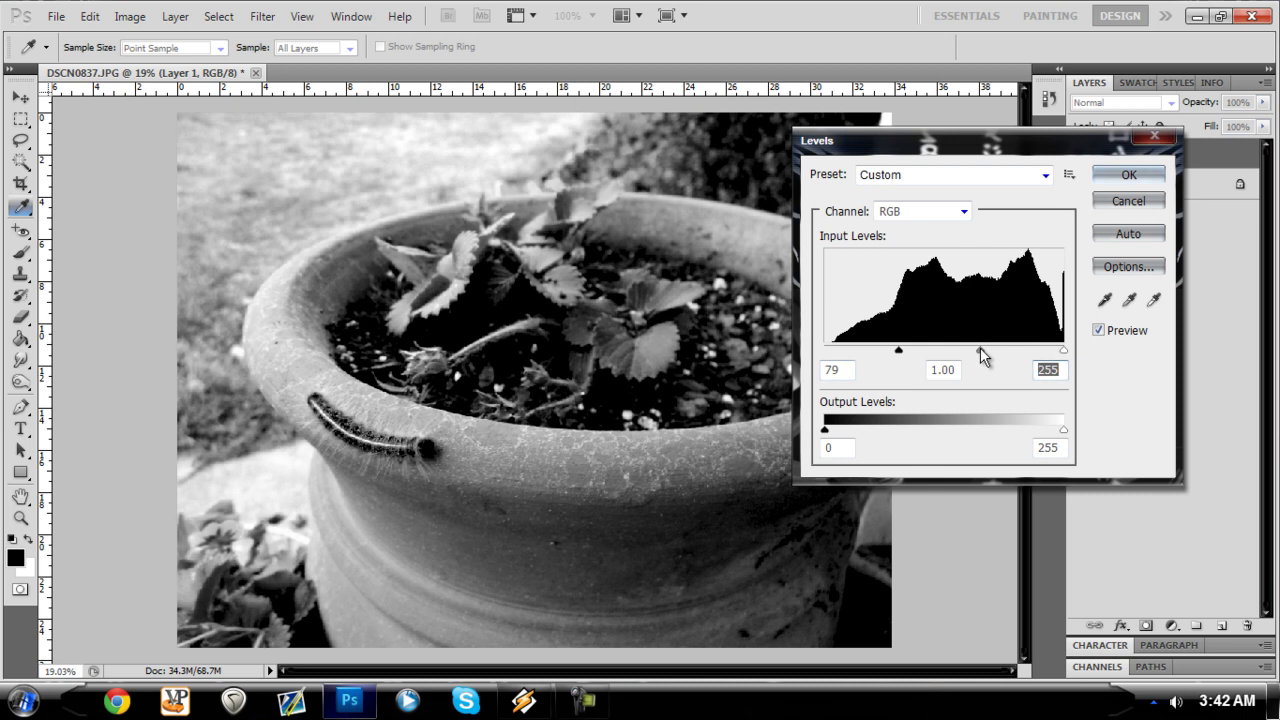
{"action": "left_click", "coordinate": [981, 352]}
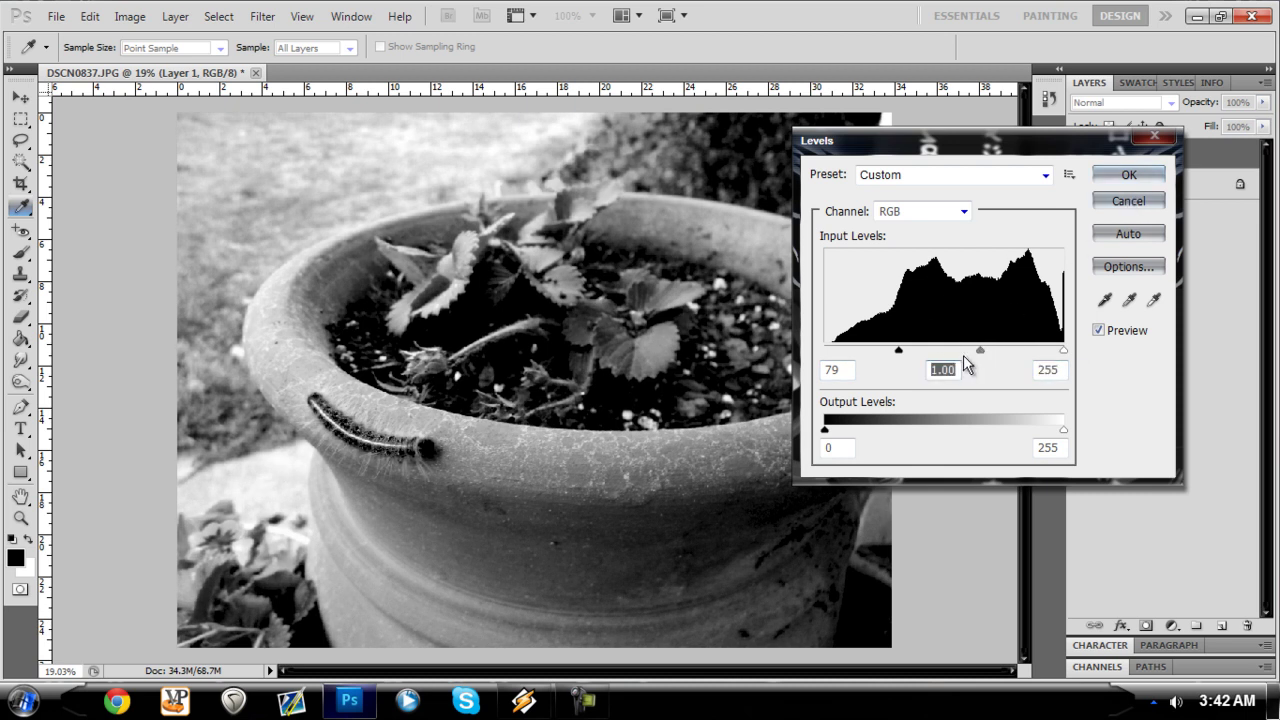
{"action": "left_click_drag", "start_coordinate": [981, 352], "coordinate": [982, 351]}
{"action": "left_click", "coordinate": [1128, 175]}
Duplicate the desaturated layer and apply a Gaussian Blur with a radius of about 15.8 pixels to the copy
{"action": "key", "text": "z"}
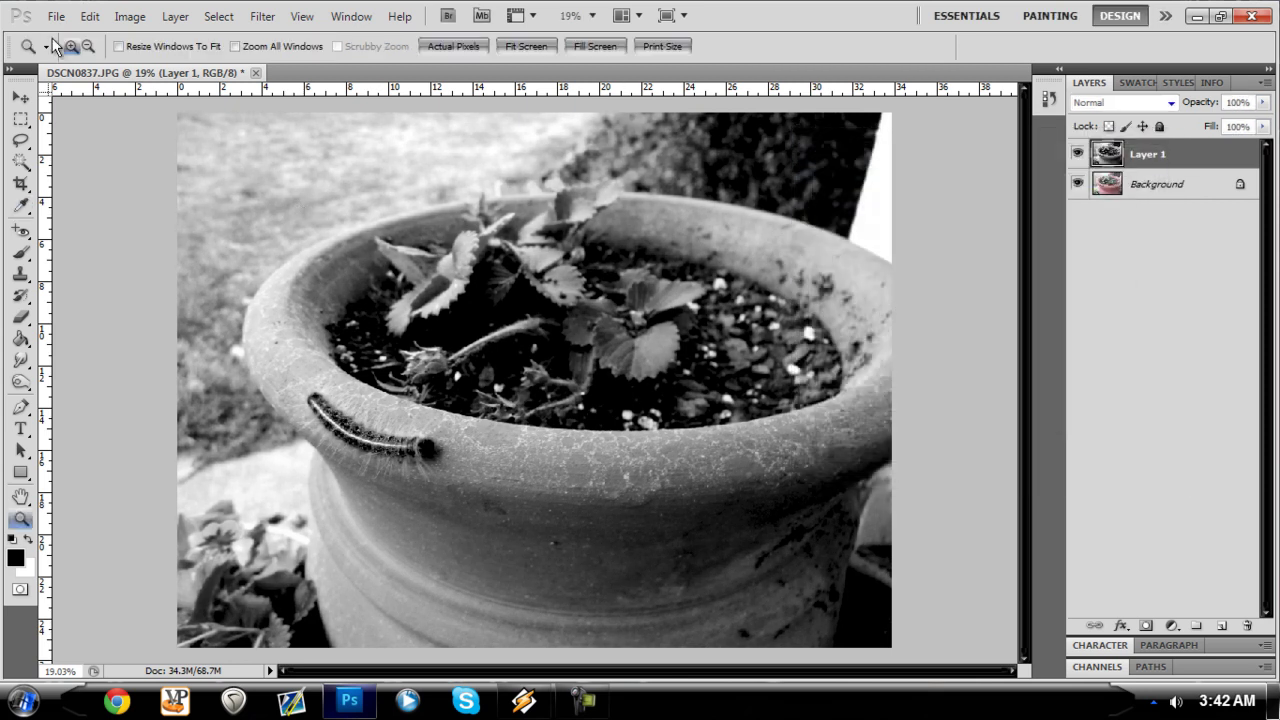
{"action": "key", "text": "ctrl+j"}
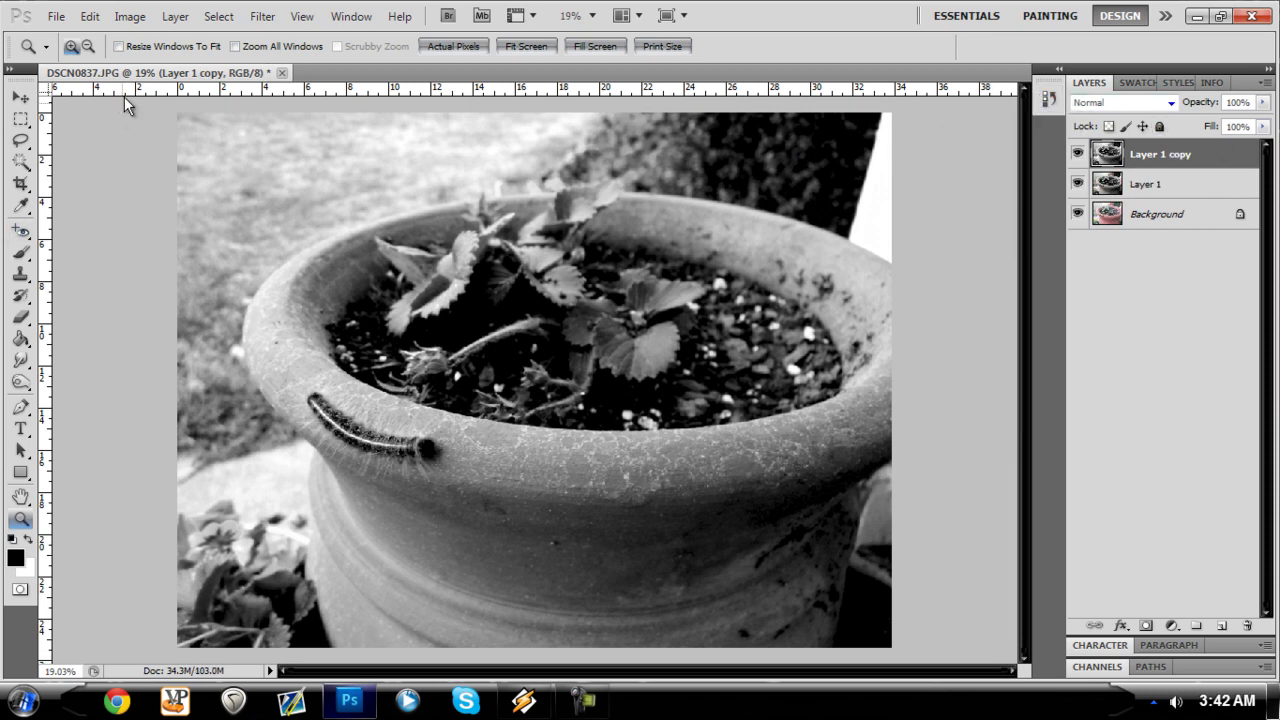
{"action": "left_click", "coordinate": [263, 16]}
{"action": "mouse_move", "coordinate": [297, 179]}
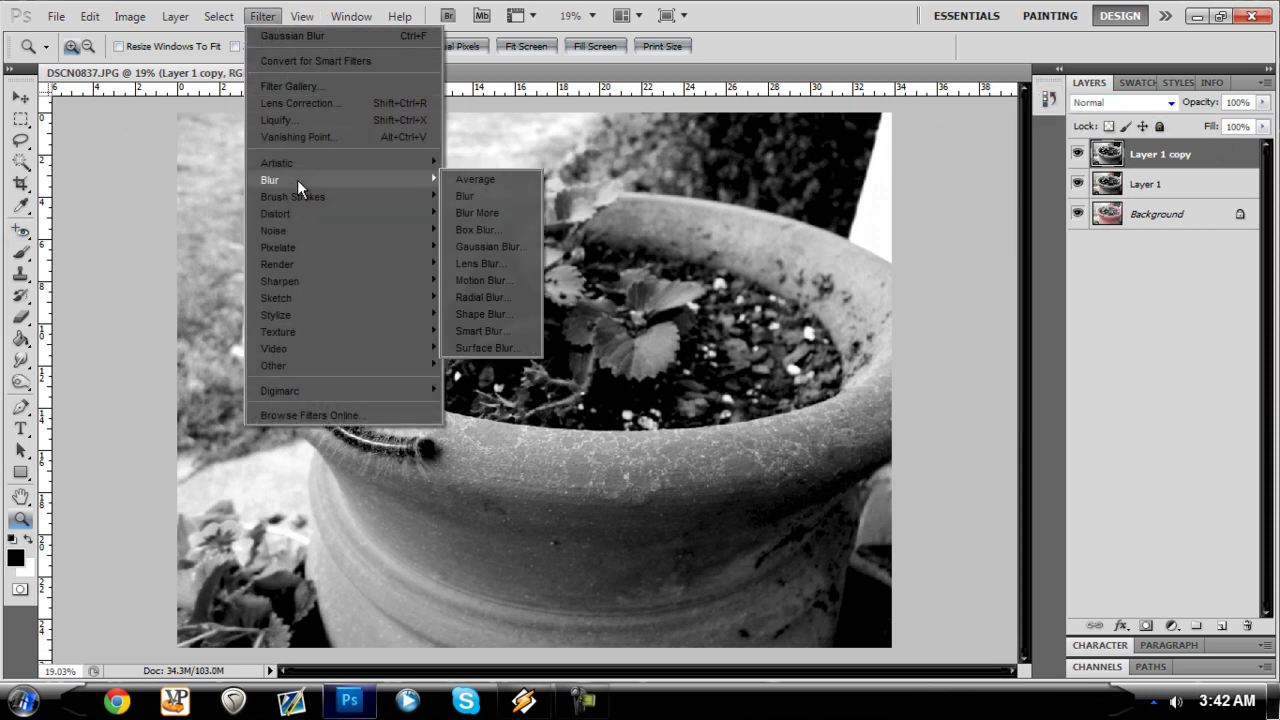
{"action": "left_click", "coordinate": [496, 245]}
{"action": "left_click_drag", "start_coordinate": [806, 463], "coordinate": [815, 467]}
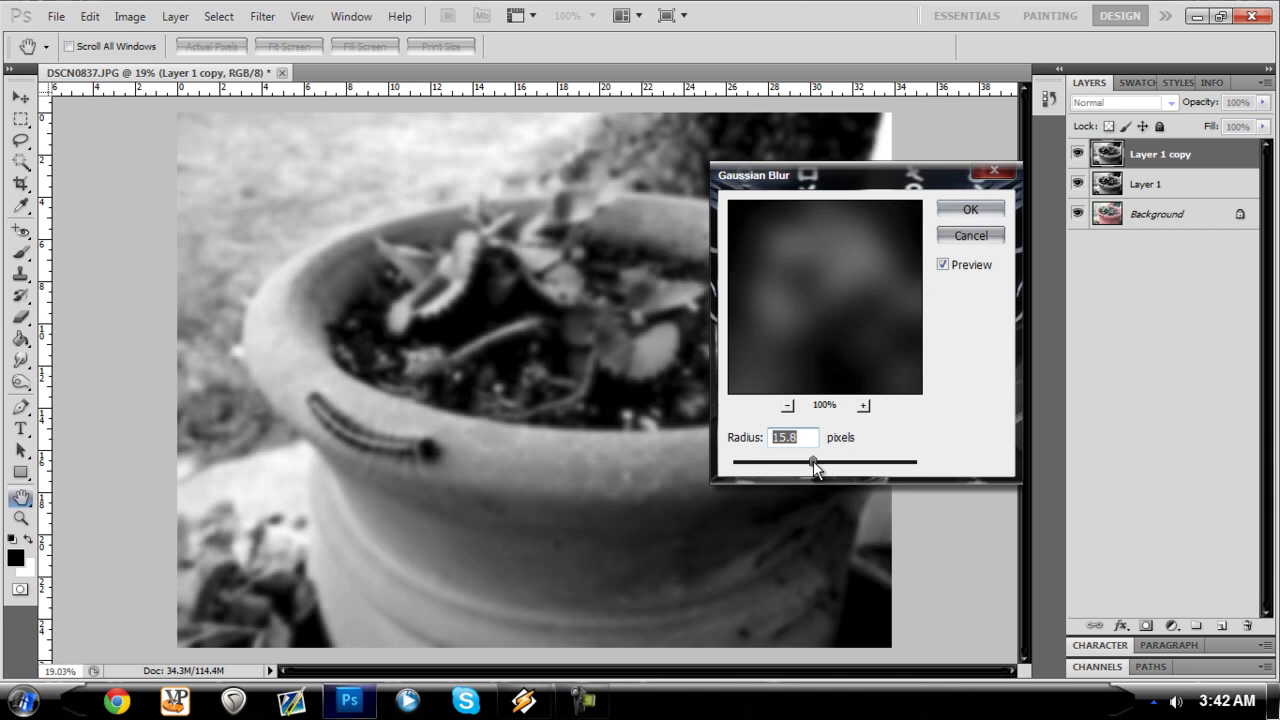
{"action": "left_click", "coordinate": [806, 442]}
{"action": "left_click", "coordinate": [972, 210]}
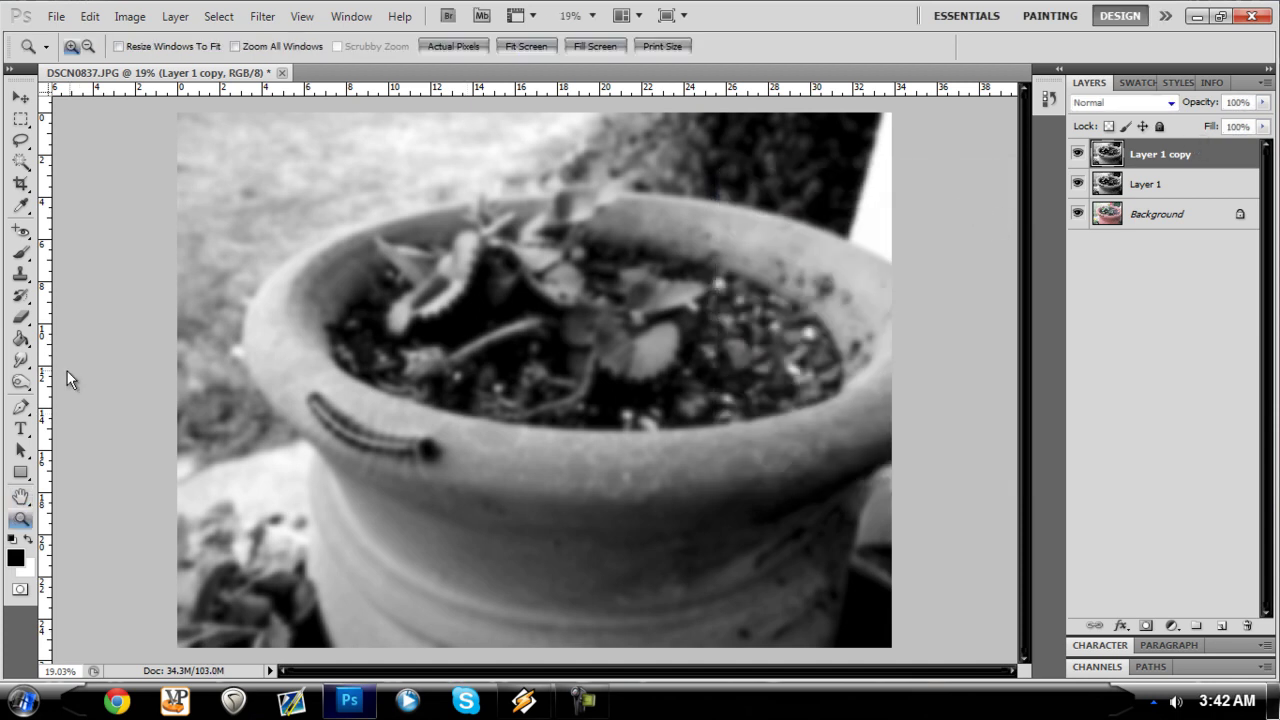
Erase the blur along the pot's outline, upper leaves and back inner rim with a soft 174 px eraser
{"action": "left_click", "coordinate": [20, 318]}
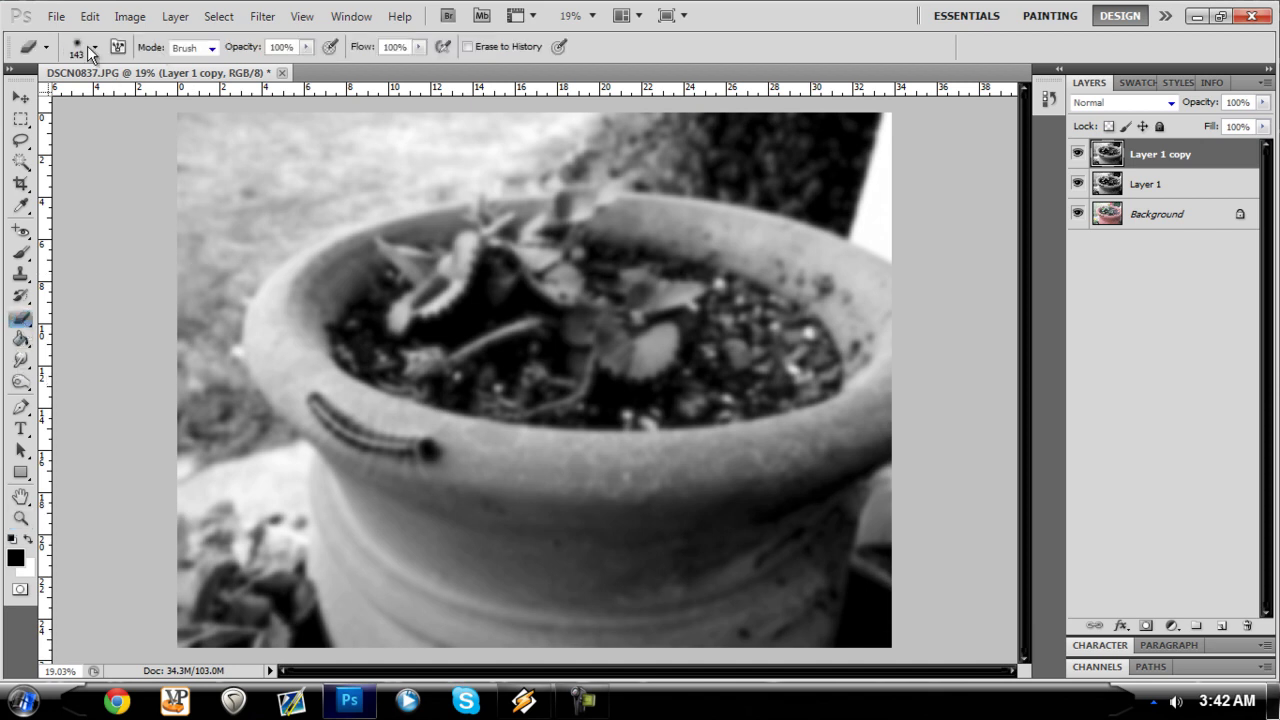
{"action": "left_click", "coordinate": [1077, 155]}
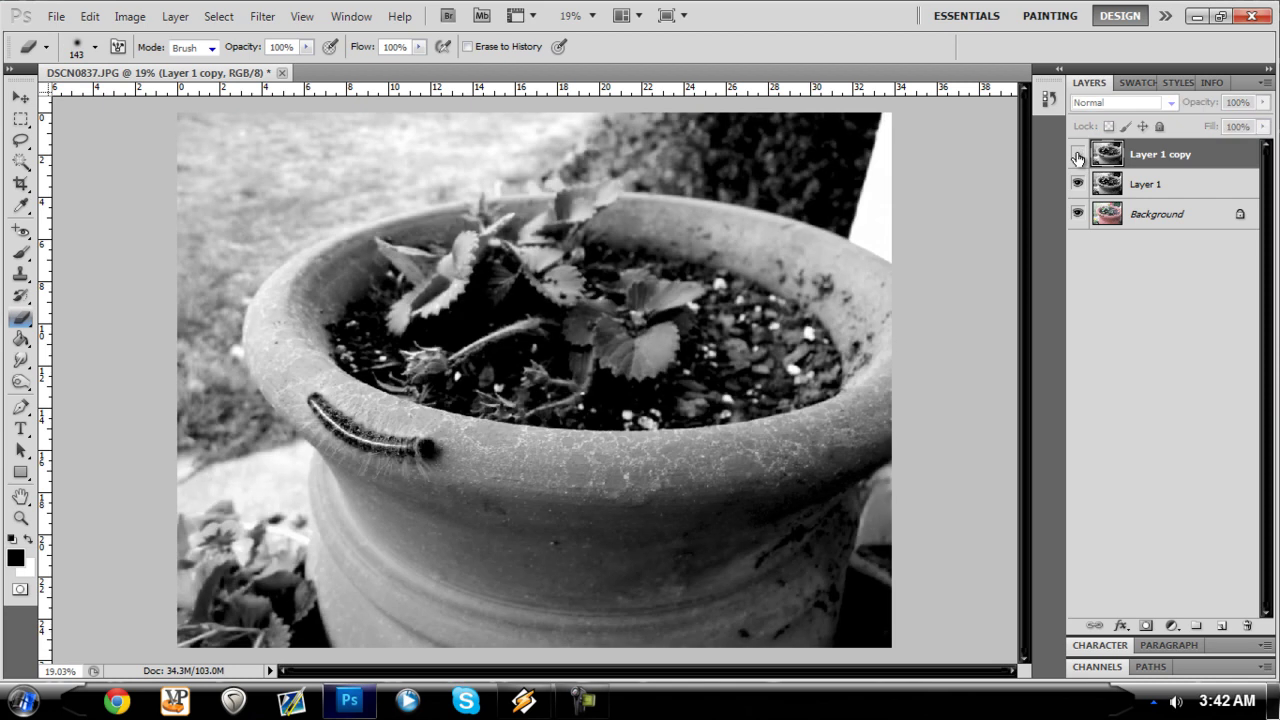
{"action": "left_click", "coordinate": [1077, 155]}
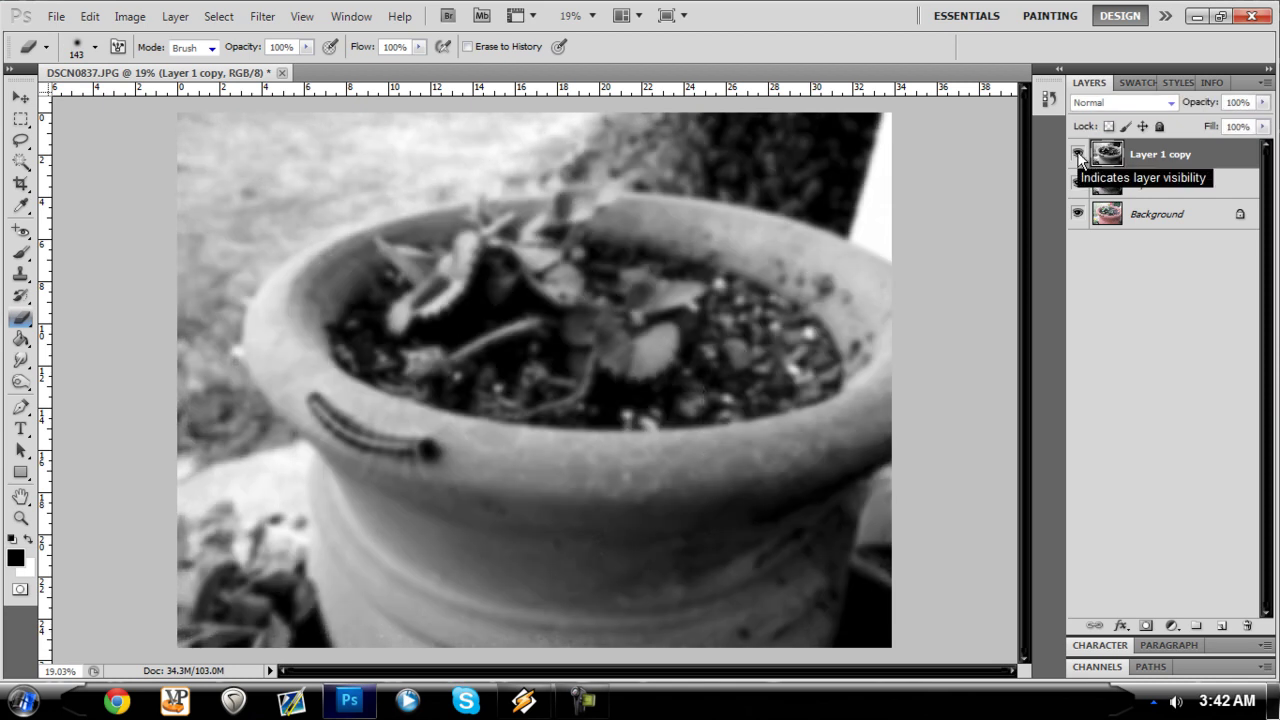
{"action": "left_click", "coordinate": [95, 47]}
{"action": "left_click_drag", "start_coordinate": [139, 99], "coordinate": [153, 99]}
{"action": "left_click", "coordinate": [662, 206]}
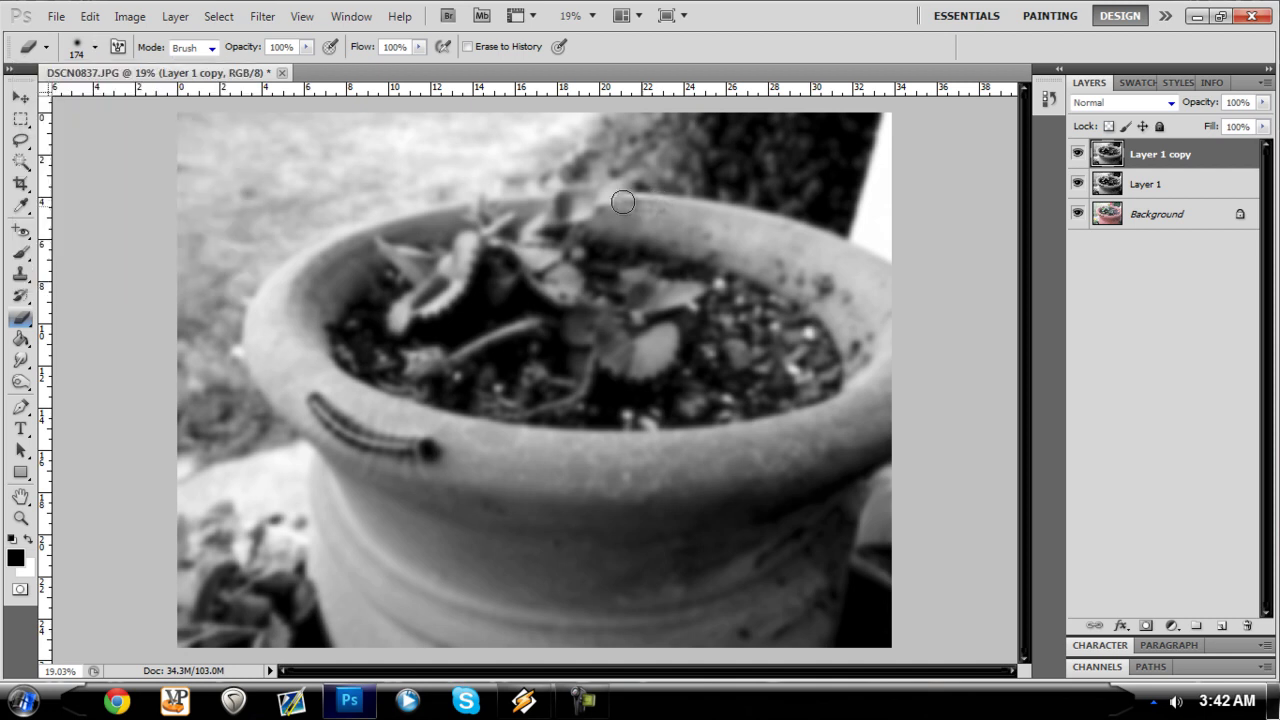
{"action": "mouse_move", "coordinate": [413, 219]}
{"action": "left_mouse_down"}
{"action": "mouse_move", "coordinate": [289, 269]}
{"action": "mouse_move", "coordinate": [256, 320]}
{"action": "mouse_move", "coordinate": [256, 371]}
{"action": "mouse_move", "coordinate": [273, 397]}
{"action": "mouse_move", "coordinate": [344, 454]}
{"action": "mouse_move", "coordinate": [323, 475]}
{"action": "mouse_move", "coordinate": [321, 567]}
{"action": "mouse_move", "coordinate": [350, 654]}
{"action": "mouse_move", "coordinate": [368, 648]}
{"action": "mouse_move", "coordinate": [330, 572]}
{"action": "mouse_move", "coordinate": [321, 430]}
{"action": "mouse_move", "coordinate": [277, 351]}
{"action": "mouse_move", "coordinate": [282, 311]}
{"action": "mouse_move", "coordinate": [320, 266]}
{"action": "mouse_move", "coordinate": [462, 217]}
{"action": "mouse_move", "coordinate": [607, 193]}
{"action": "mouse_move", "coordinate": [579, 209]}
{"action": "mouse_move", "coordinate": [685, 206]}
{"action": "mouse_move", "coordinate": [820, 242]}
{"action": "mouse_move", "coordinate": [896, 300]}
{"action": "left_mouse_up"}
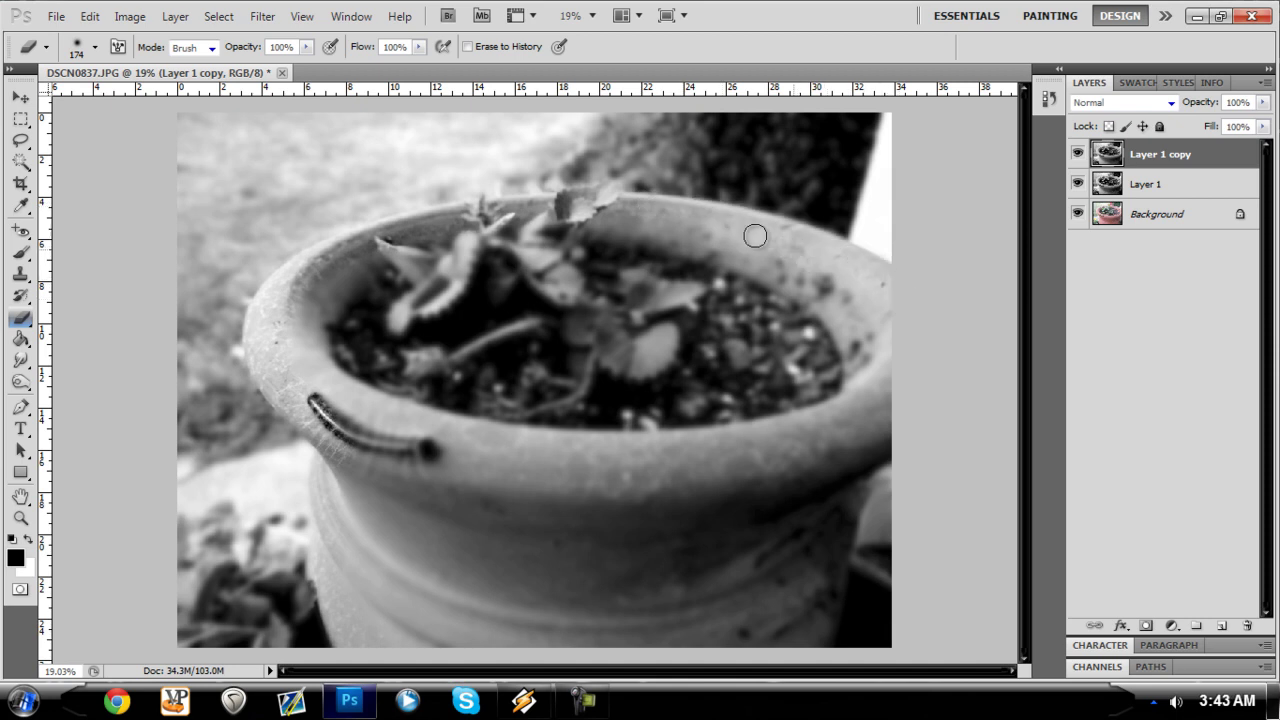
{"action": "mouse_move", "coordinate": [511, 224]}
{"action": "left_mouse_down"}
{"action": "mouse_move", "coordinate": [365, 261]}
{"action": "mouse_move", "coordinate": [506, 240]}
{"action": "mouse_move", "coordinate": [346, 281]}
{"action": "mouse_move", "coordinate": [494, 253]}
{"action": "mouse_move", "coordinate": [386, 295]}
{"action": "mouse_move", "coordinate": [416, 297]}
{"action": "mouse_move", "coordinate": [537, 247]}
{"action": "mouse_move", "coordinate": [524, 236]}
{"action": "mouse_move", "coordinate": [548, 251]}
{"action": "mouse_move", "coordinate": [614, 253]}
{"action": "mouse_move", "coordinate": [598, 275]}
{"action": "mouse_move", "coordinate": [658, 276]}
{"action": "left_mouse_up"}
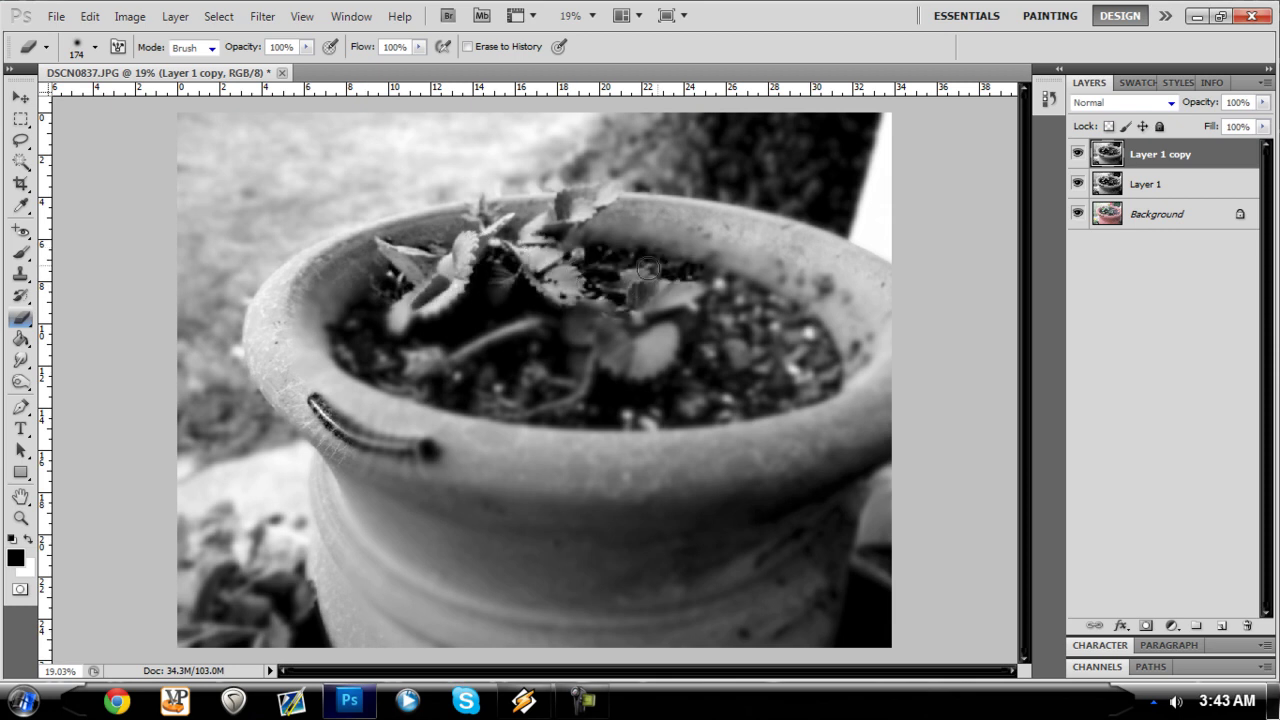
{"action": "mouse_move", "coordinate": [737, 247]}
{"action": "left_mouse_down"}
{"action": "mouse_move", "coordinate": [771, 290]}
{"action": "mouse_move", "coordinate": [763, 267]}
{"action": "mouse_move", "coordinate": [776, 262]}
{"action": "mouse_move", "coordinate": [831, 297]}
{"action": "left_mouse_up"}
Erase the blur over the caterpillar, the nearby soil and the adjoining front rim with a 257 px eraser
{"action": "left_click", "coordinate": [95, 50]}
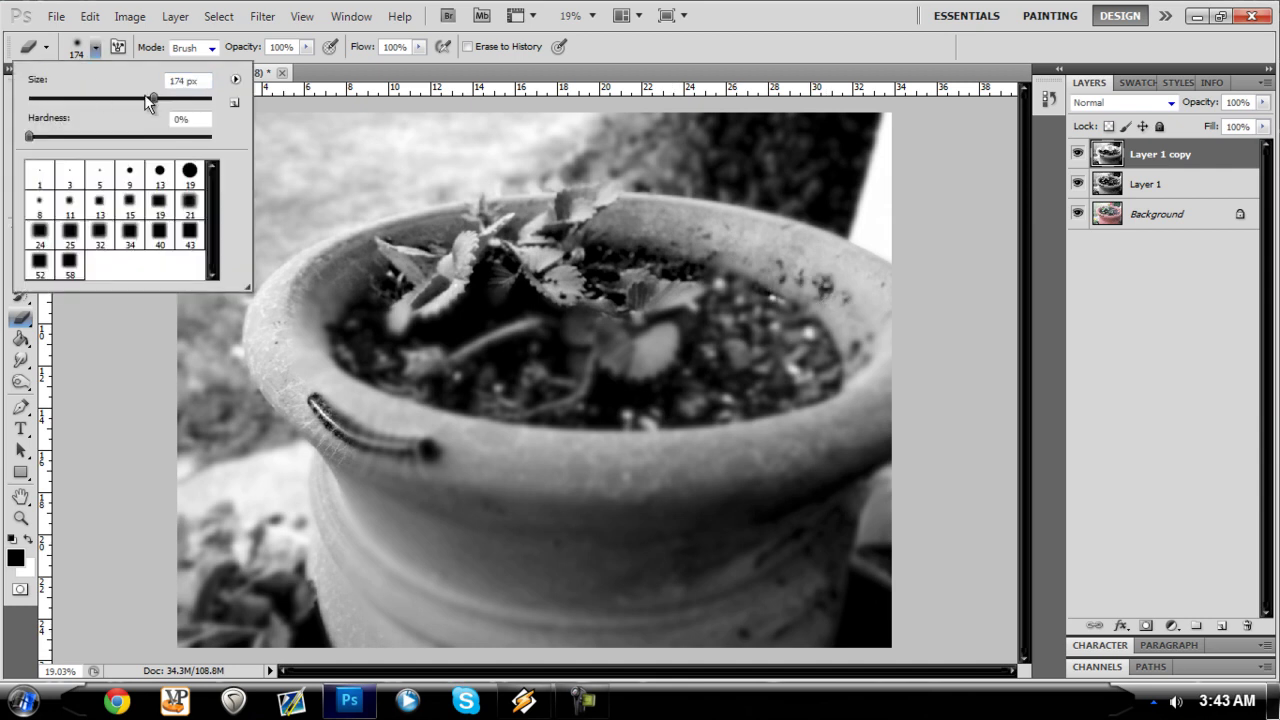
{"action": "left_click", "coordinate": [555, 276]}
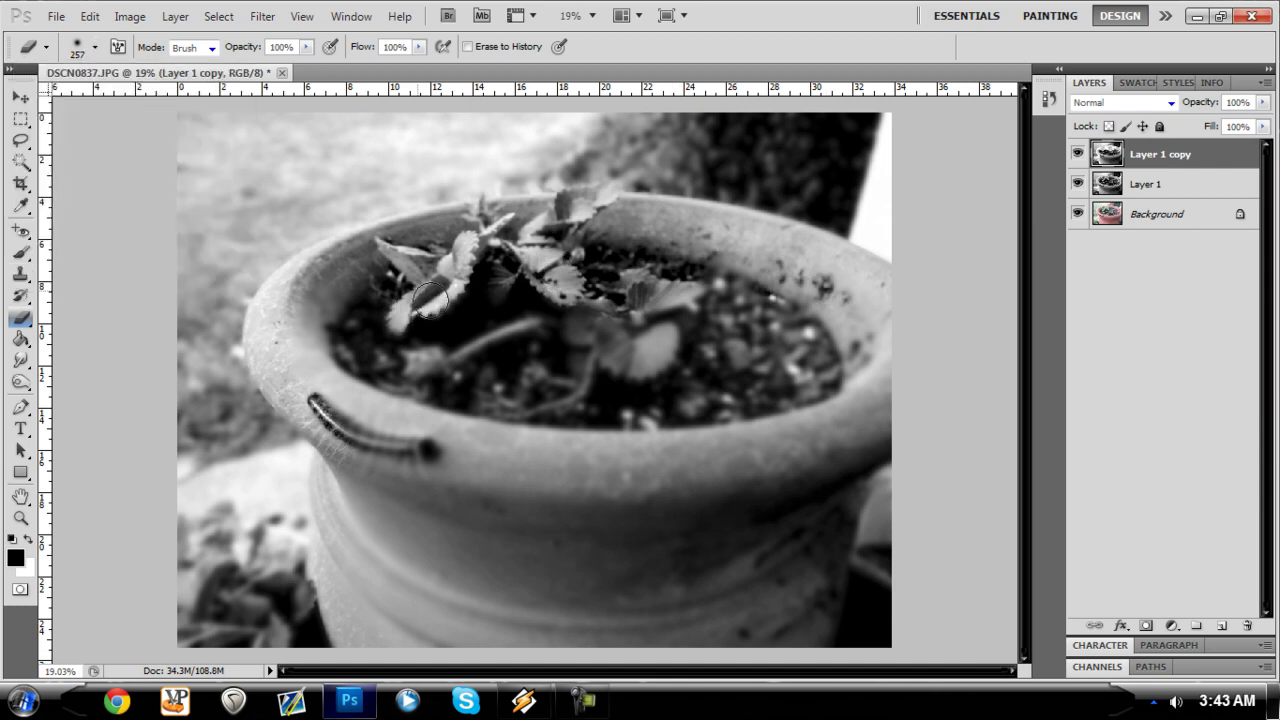
{"action": "mouse_move", "coordinate": [326, 292]}
{"action": "left_mouse_down"}
{"action": "mouse_move", "coordinate": [357, 408]}
{"action": "mouse_move", "coordinate": [382, 398]}
{"action": "mouse_move", "coordinate": [402, 512]}
{"action": "mouse_move", "coordinate": [453, 506]}
{"action": "left_mouse_up"}
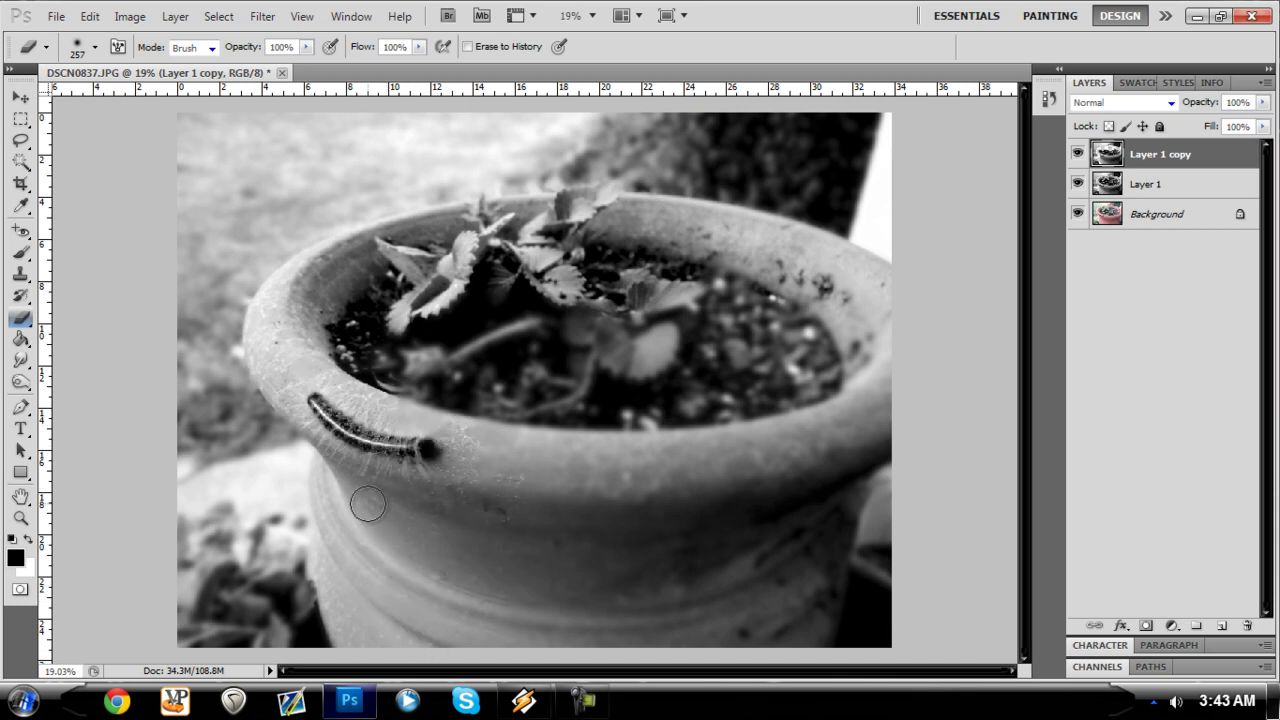
{"action": "left_click_drag", "start_coordinate": [537, 423], "coordinate": [578, 448]}
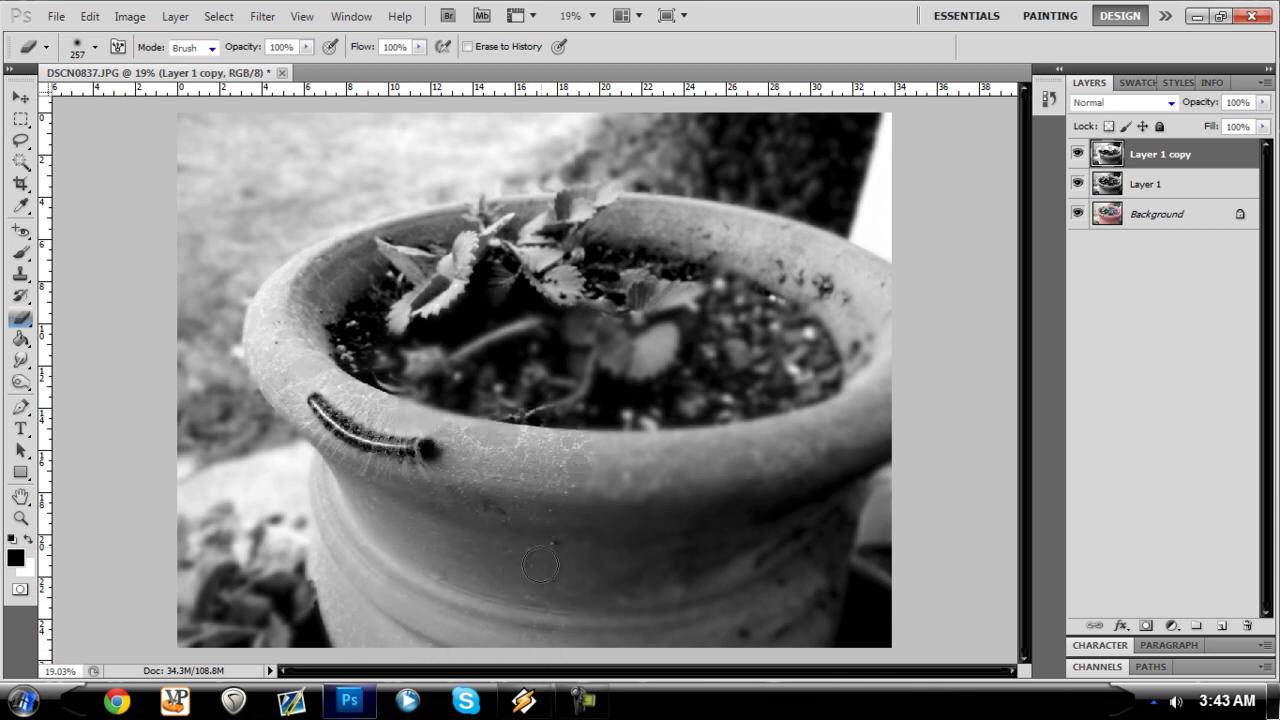
Erase the blur from the remaining soil, leaves and pot body with a 432 px eraser
{"action": "left_click", "coordinate": [94, 46]}
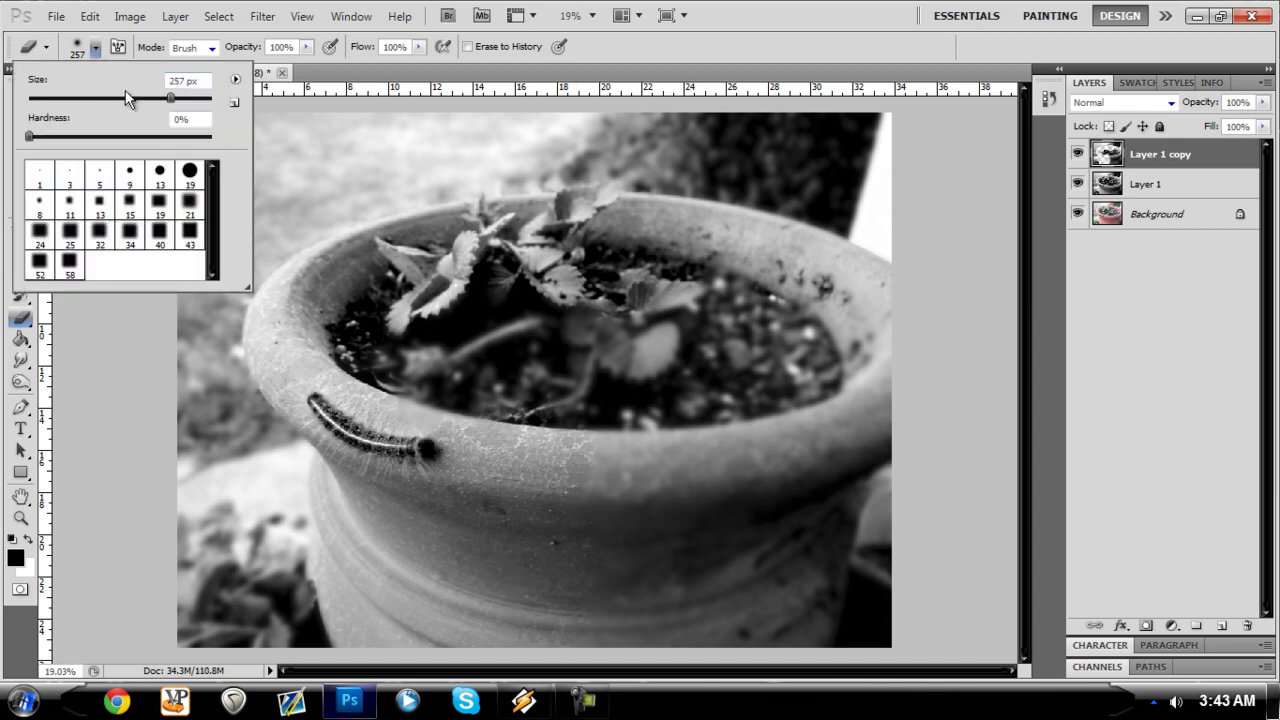
{"action": "left_click_drag", "start_coordinate": [169, 92], "coordinate": [192, 96]}
{"action": "left_click", "coordinate": [676, 419]}
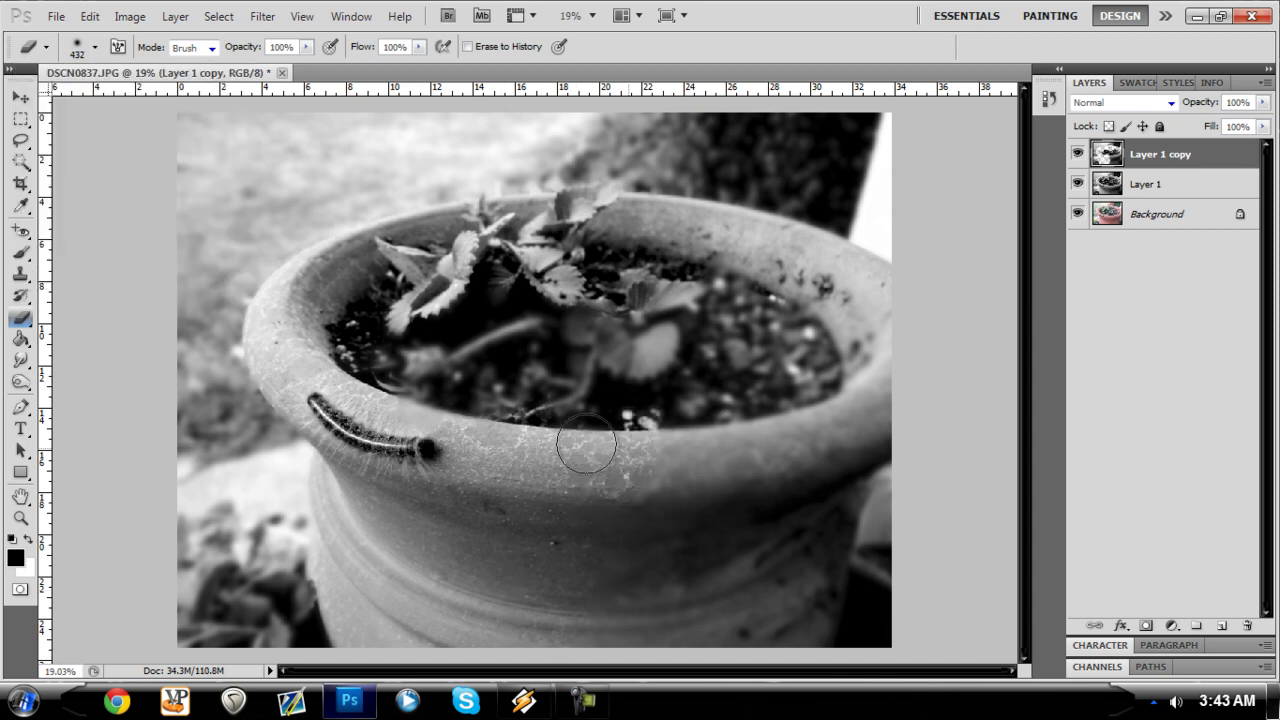
{"action": "mouse_move", "coordinate": [636, 561]}
{"action": "left_mouse_down"}
{"action": "mouse_move", "coordinate": [645, 630]}
{"action": "mouse_move", "coordinate": [717, 648]}
{"action": "mouse_move", "coordinate": [783, 641]}
{"action": "mouse_move", "coordinate": [834, 480]}
{"action": "mouse_move", "coordinate": [907, 391]}
{"action": "mouse_move", "coordinate": [900, 352]}
{"action": "mouse_move", "coordinate": [870, 309]}
{"action": "mouse_move", "coordinate": [796, 272]}
{"action": "mouse_move", "coordinate": [678, 255]}
{"action": "mouse_move", "coordinate": [571, 340]}
{"action": "mouse_move", "coordinate": [715, 327]}
{"action": "mouse_move", "coordinate": [691, 277]}
{"action": "mouse_move", "coordinate": [617, 356]}
{"action": "mouse_move", "coordinate": [484, 376]}
{"action": "mouse_move", "coordinate": [418, 332]}
{"action": "mouse_move", "coordinate": [412, 387]}
{"action": "mouse_move", "coordinate": [466, 452]}
{"action": "mouse_move", "coordinate": [377, 437]}
{"action": "mouse_move", "coordinate": [521, 395]}
{"action": "mouse_move", "coordinate": [499, 395]}
{"action": "mouse_move", "coordinate": [688, 505]}
{"action": "mouse_move", "coordinate": [735, 470]}
{"action": "mouse_move", "coordinate": [747, 429]}
{"action": "mouse_move", "coordinate": [630, 447]}
{"action": "mouse_move", "coordinate": [819, 429]}
{"action": "mouse_move", "coordinate": [629, 560]}
{"action": "mouse_move", "coordinate": [760, 508]}
{"action": "mouse_move", "coordinate": [681, 616]}
{"action": "mouse_move", "coordinate": [751, 543]}
{"action": "mouse_move", "coordinate": [748, 624]}
{"action": "mouse_move", "coordinate": [808, 522]}
{"action": "mouse_move", "coordinate": [858, 337]}
{"action": "mouse_move", "coordinate": [801, 300]}
{"action": "mouse_move", "coordinate": [777, 411]}
{"action": "mouse_move", "coordinate": [797, 341]}
{"action": "mouse_move", "coordinate": [683, 252]}
{"action": "mouse_move", "coordinate": [525, 245]}
{"action": "mouse_move", "coordinate": [447, 257]}
{"action": "mouse_move", "coordinate": [671, 320]}
{"action": "mouse_move", "coordinate": [544, 296]}
{"action": "mouse_move", "coordinate": [469, 252]}
{"action": "mouse_move", "coordinate": [449, 265]}
{"action": "mouse_move", "coordinate": [543, 313]}
{"action": "mouse_move", "coordinate": [681, 340]}
{"action": "mouse_move", "coordinate": [481, 322]}
{"action": "mouse_move", "coordinate": [486, 377]}
{"action": "mouse_move", "coordinate": [559, 410]}
{"action": "mouse_move", "coordinate": [550, 420]}
{"action": "mouse_move", "coordinate": [677, 377]}
{"action": "mouse_move", "coordinate": [661, 383]}
{"action": "mouse_move", "coordinate": [761, 368]}
{"action": "mouse_move", "coordinate": [795, 385]}
{"action": "mouse_move", "coordinate": [698, 412]}
{"action": "mouse_move", "coordinate": [775, 421]}
{"action": "mouse_move", "coordinate": [742, 463]}
{"action": "mouse_move", "coordinate": [683, 478]}
{"action": "left_mouse_up"}
Compare the photo with and without the blurred background by toggling the visibility of Layer 1 copy
{"action": "left_click", "coordinate": [1077, 154]}
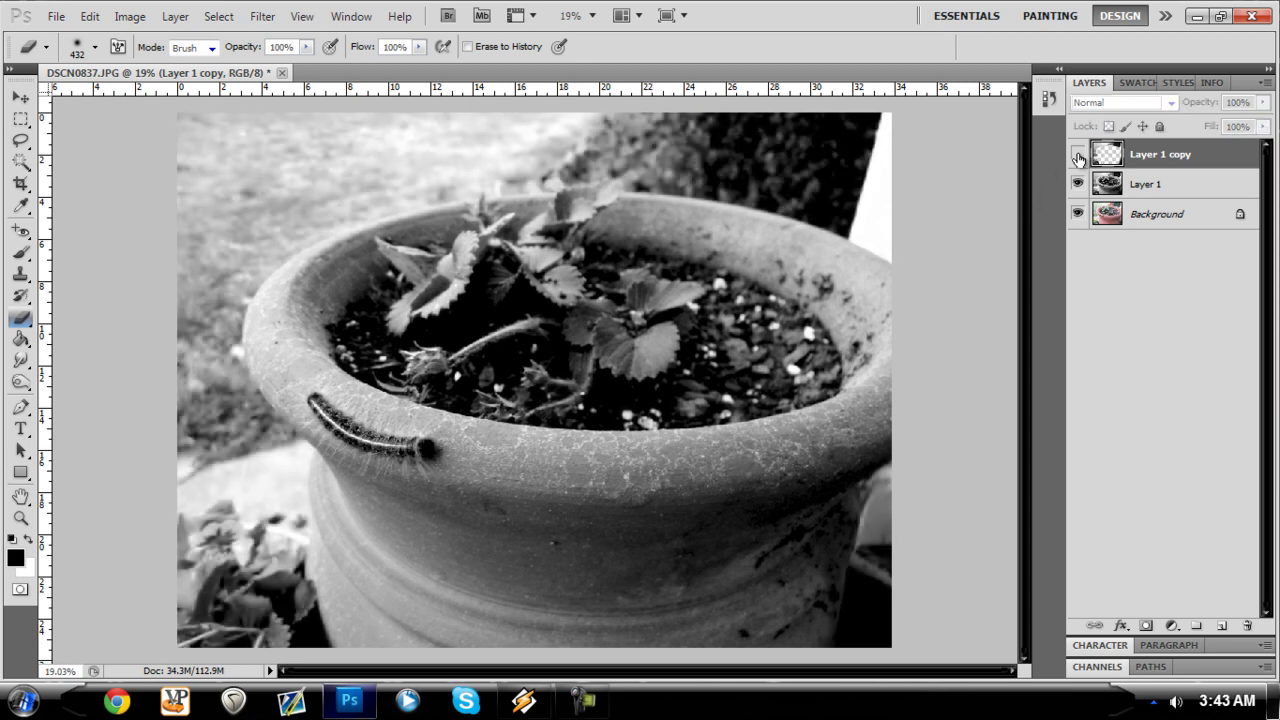
{"action": "left_click", "coordinate": [1077, 154]}
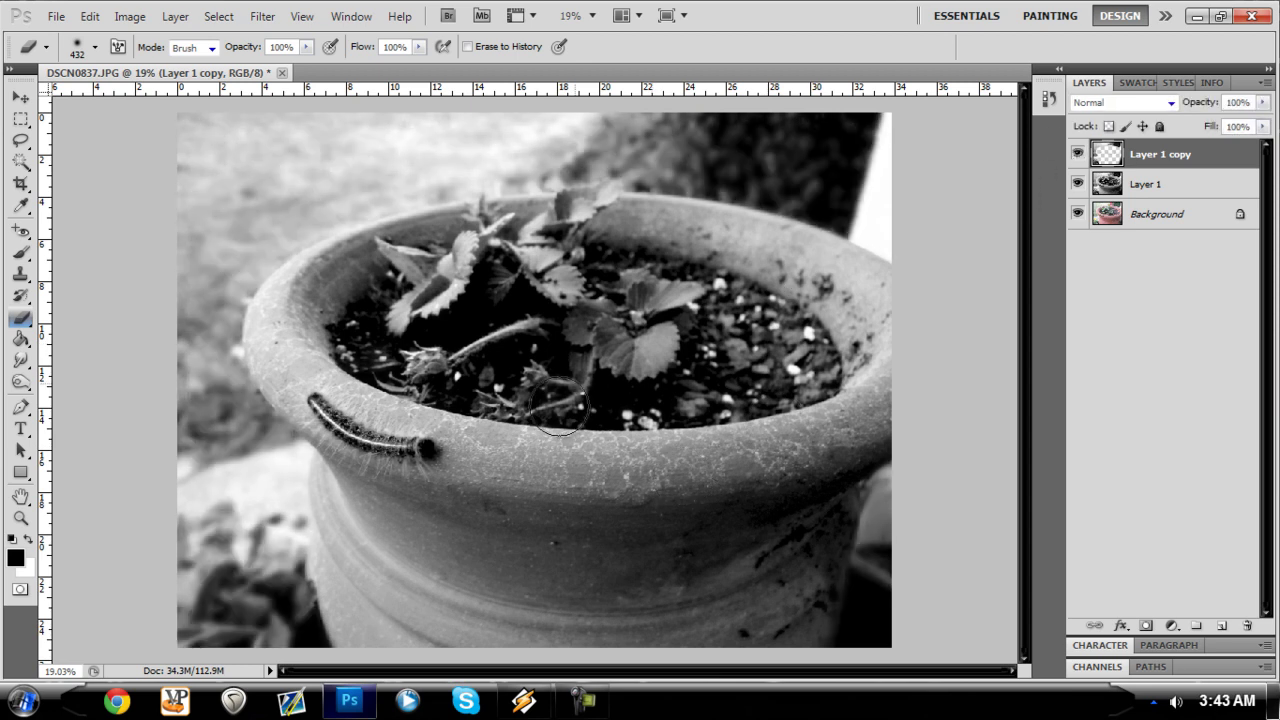
{"action": "left_click", "coordinate": [1077, 154]}
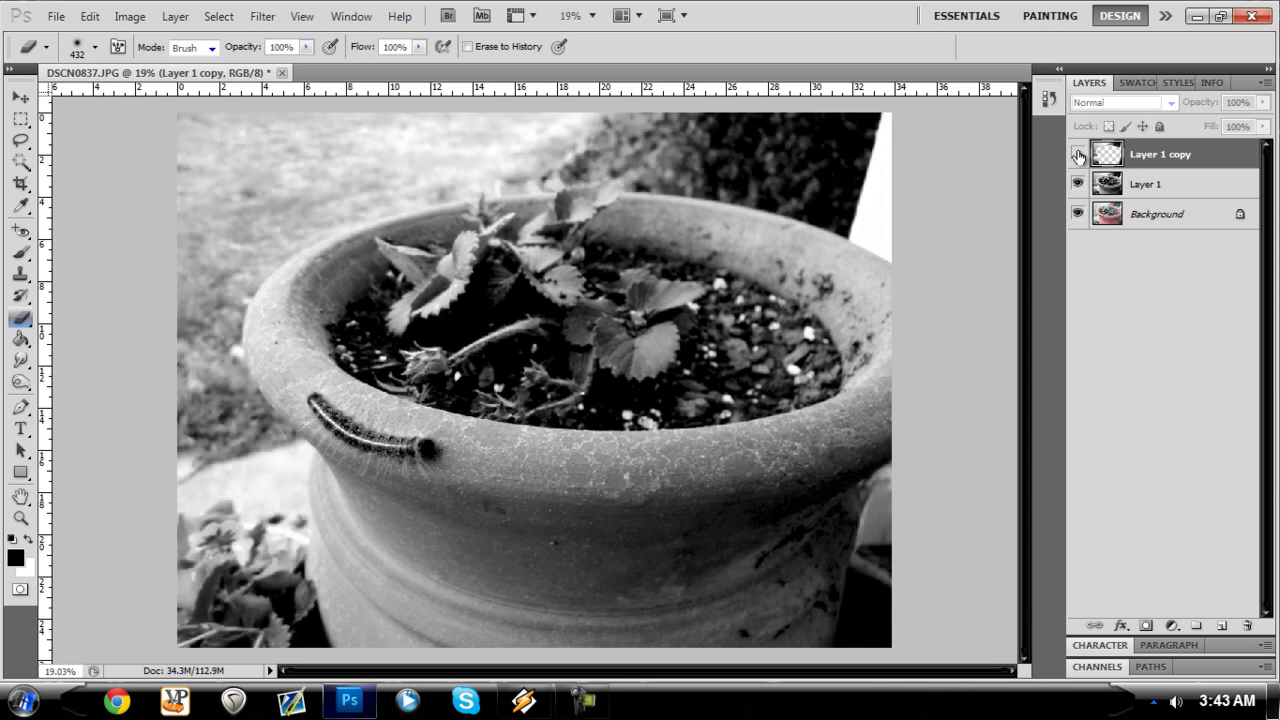
{"action": "left_click", "coordinate": [1077, 154]}
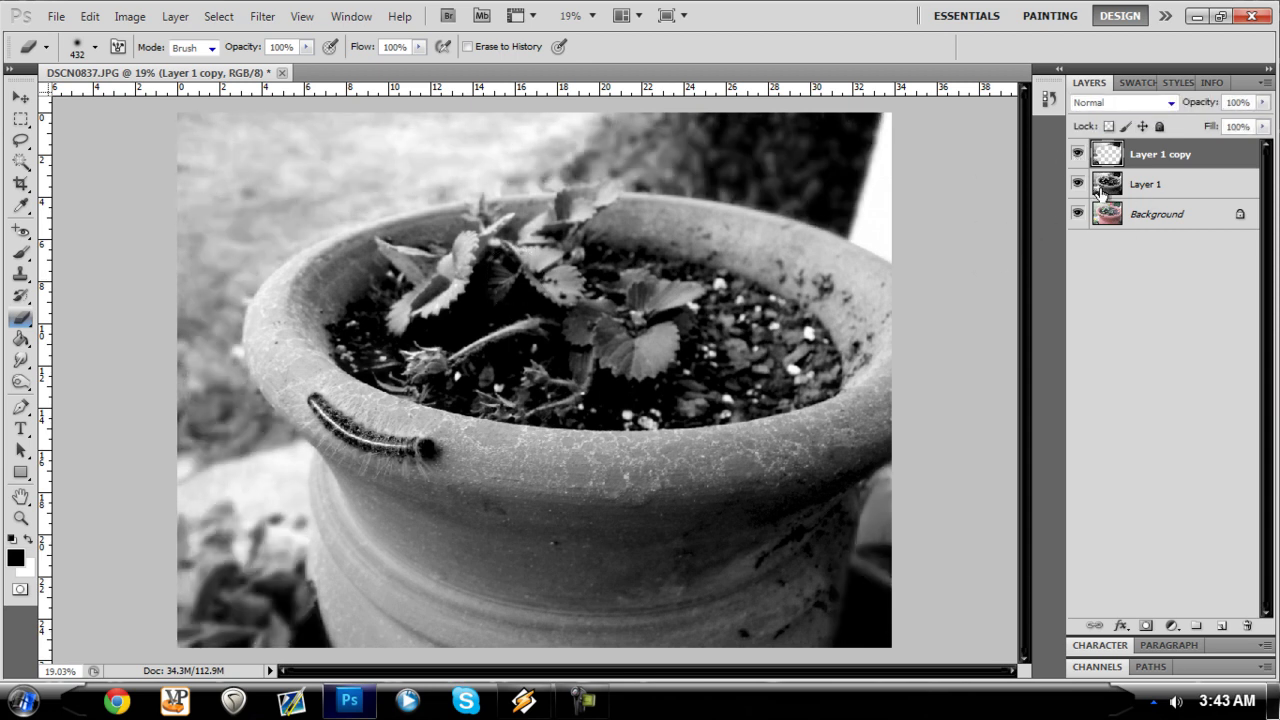
Erase the black-and-white Layer 1 along the caterpillar's body with a 154 px eraser to reveal its original colour
{"action": "left_click", "coordinate": [1175, 189]}
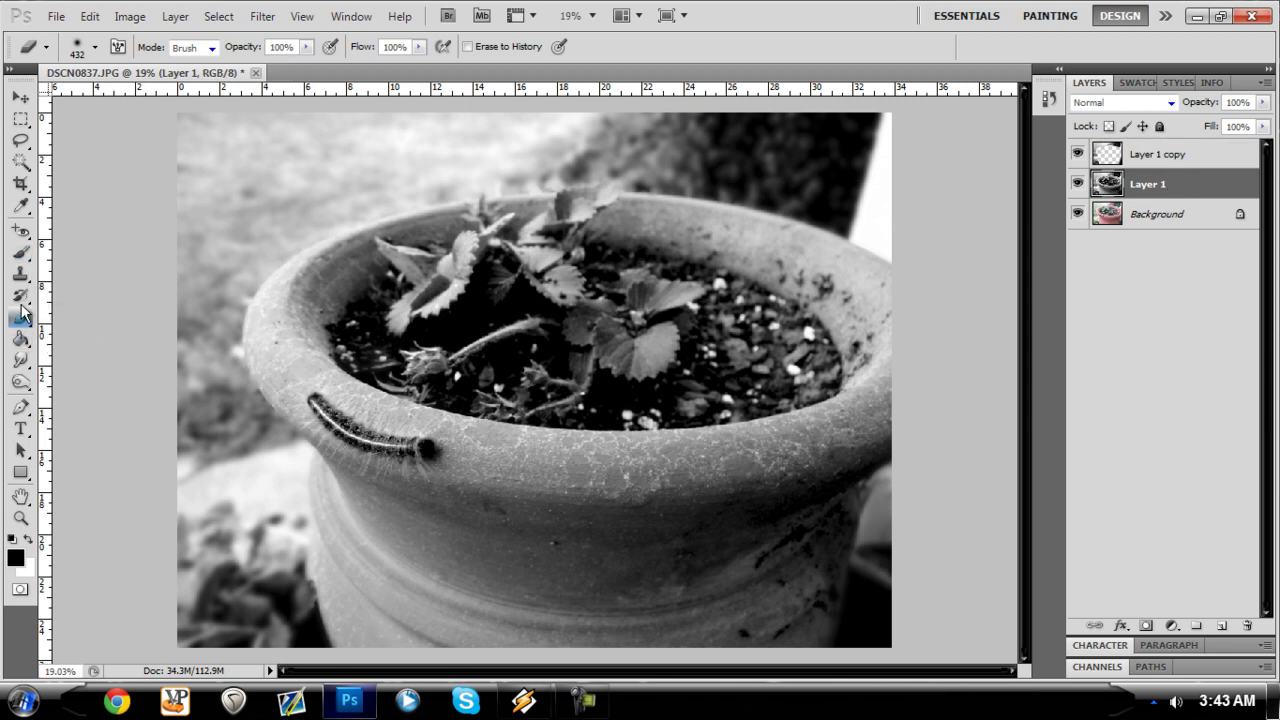
{"action": "left_click", "coordinate": [95, 47]}
{"action": "left_click_drag", "start_coordinate": [187, 97], "coordinate": [144, 101]}
{"action": "left_click", "coordinate": [720, 10]}
{"action": "scroll", "coordinate": [382, 421], "scroll_direction": "up", "scroll_amount": 1}
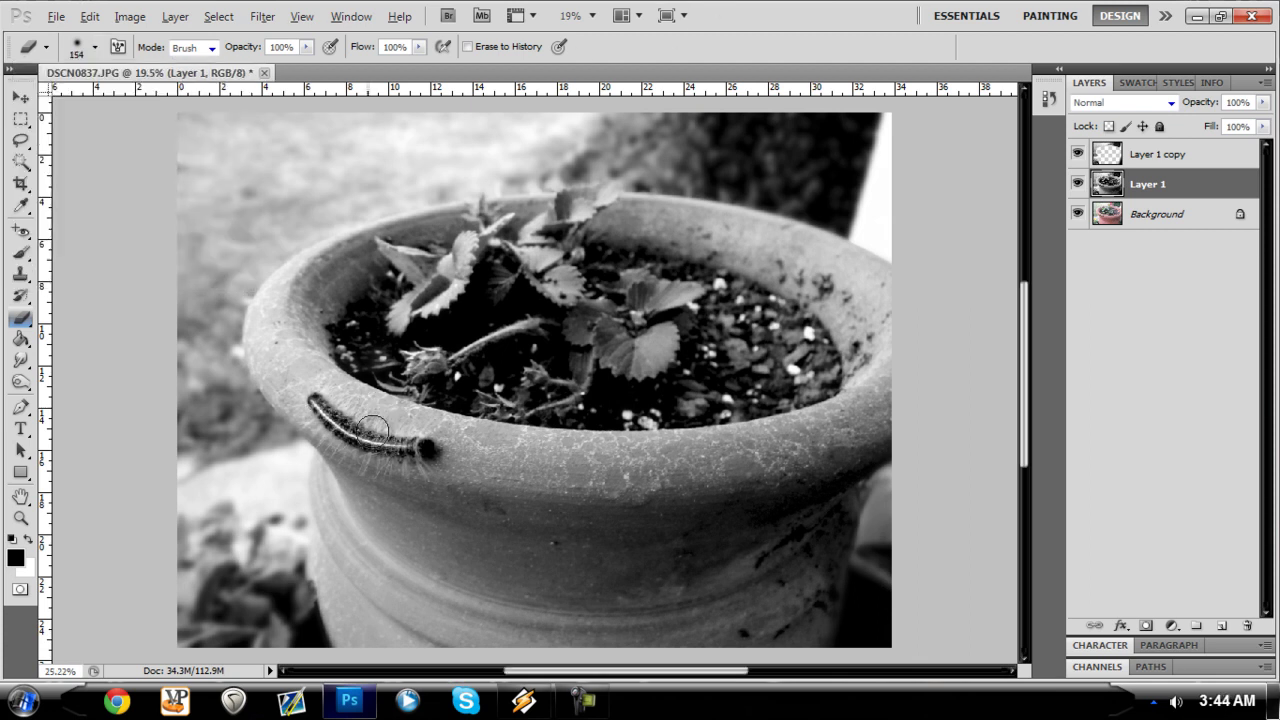
{"action": "scroll", "coordinate": [382, 421], "scroll_direction": "up", "scroll_amount": 4}
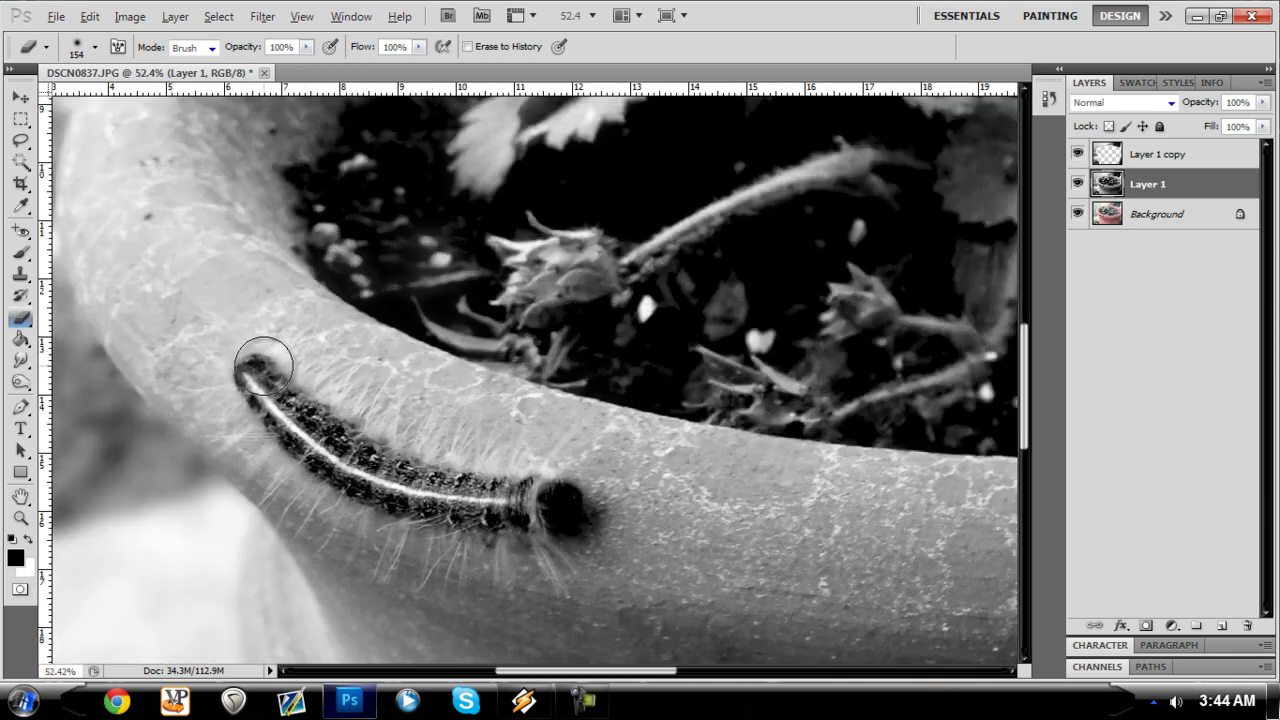
{"action": "mouse_move", "coordinate": [247, 372]}
{"action": "left_mouse_down"}
{"action": "mouse_move", "coordinate": [361, 458]}
{"action": "mouse_move", "coordinate": [430, 485]}
{"action": "mouse_move", "coordinate": [558, 500]}
{"action": "left_mouse_up"}
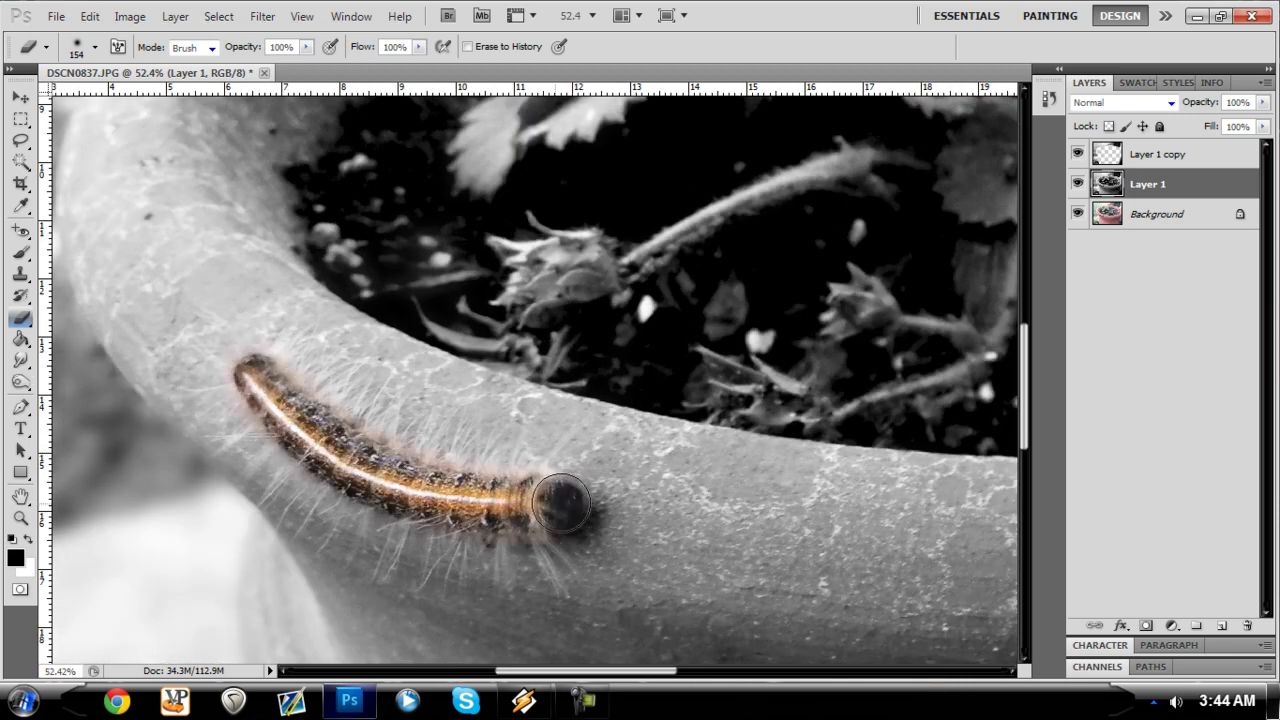
{"action": "scroll", "coordinate": [515, 368], "scroll_direction": "down", "scroll_amount": 2}
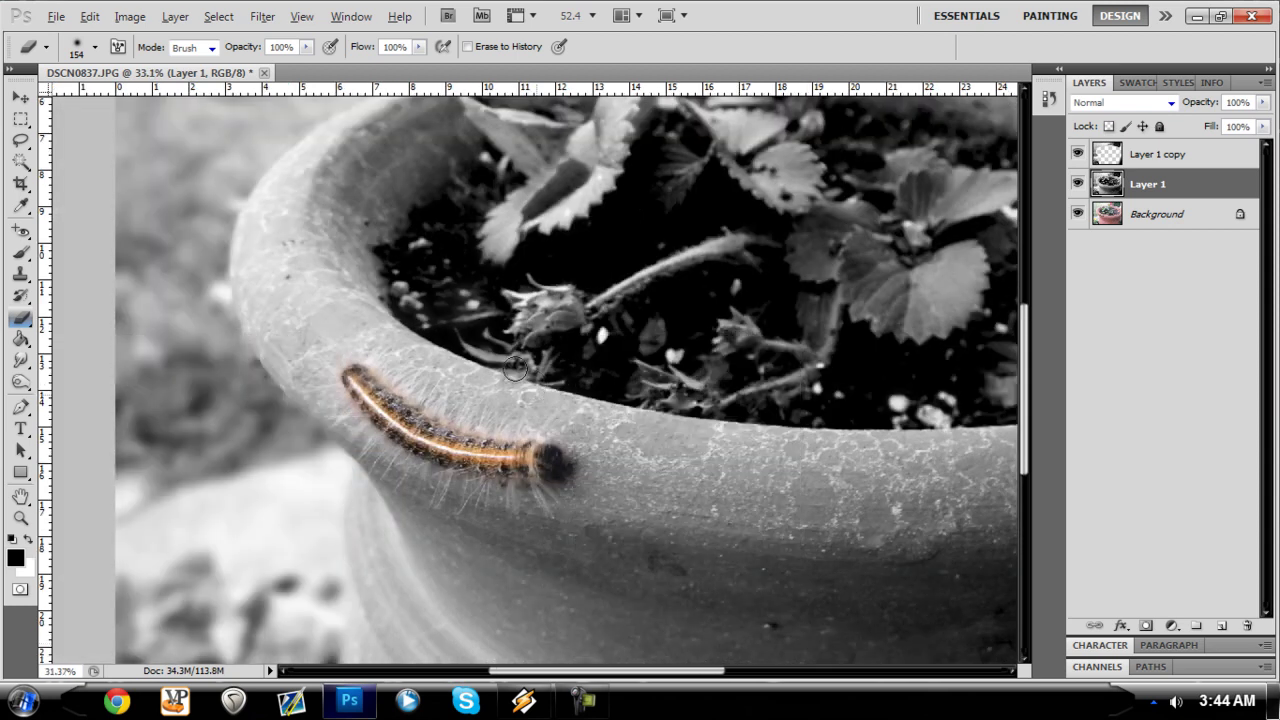
{"action": "scroll", "coordinate": [515, 368], "scroll_direction": "down", "scroll_amount": 4}
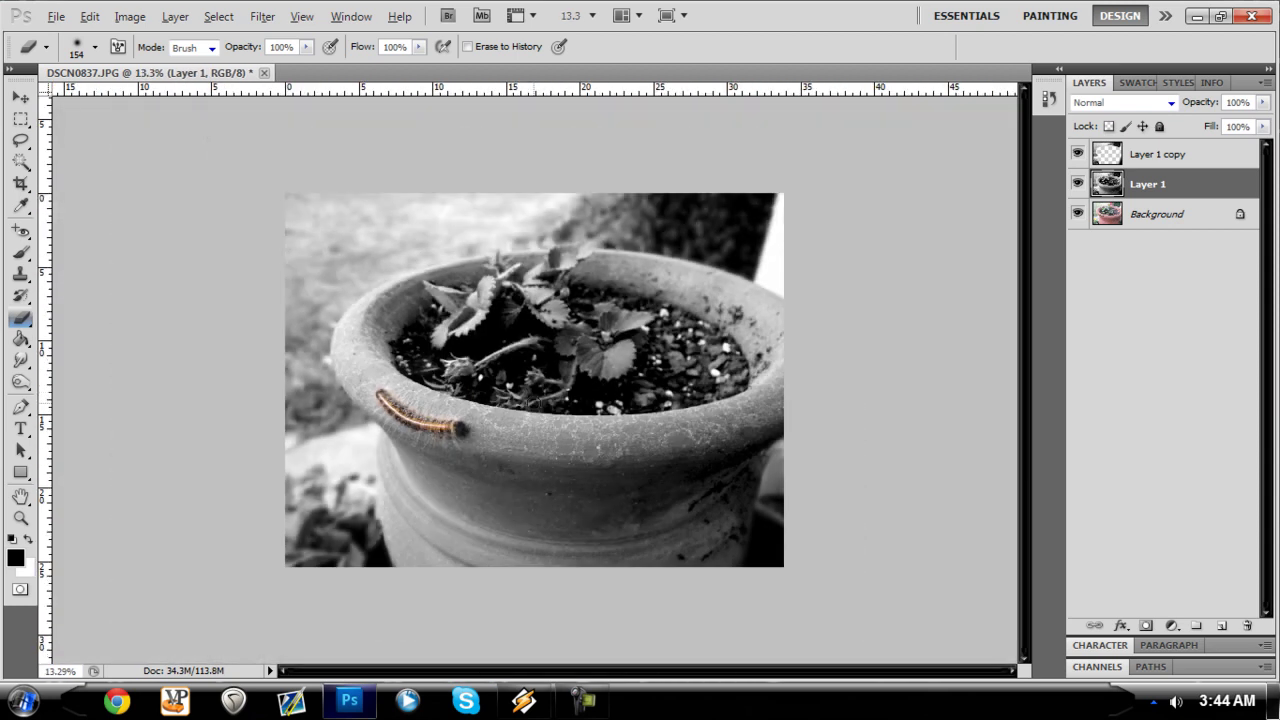
Duplicate the Background layer and hide the original
{"action": "left_click", "coordinate": [1146, 217]}
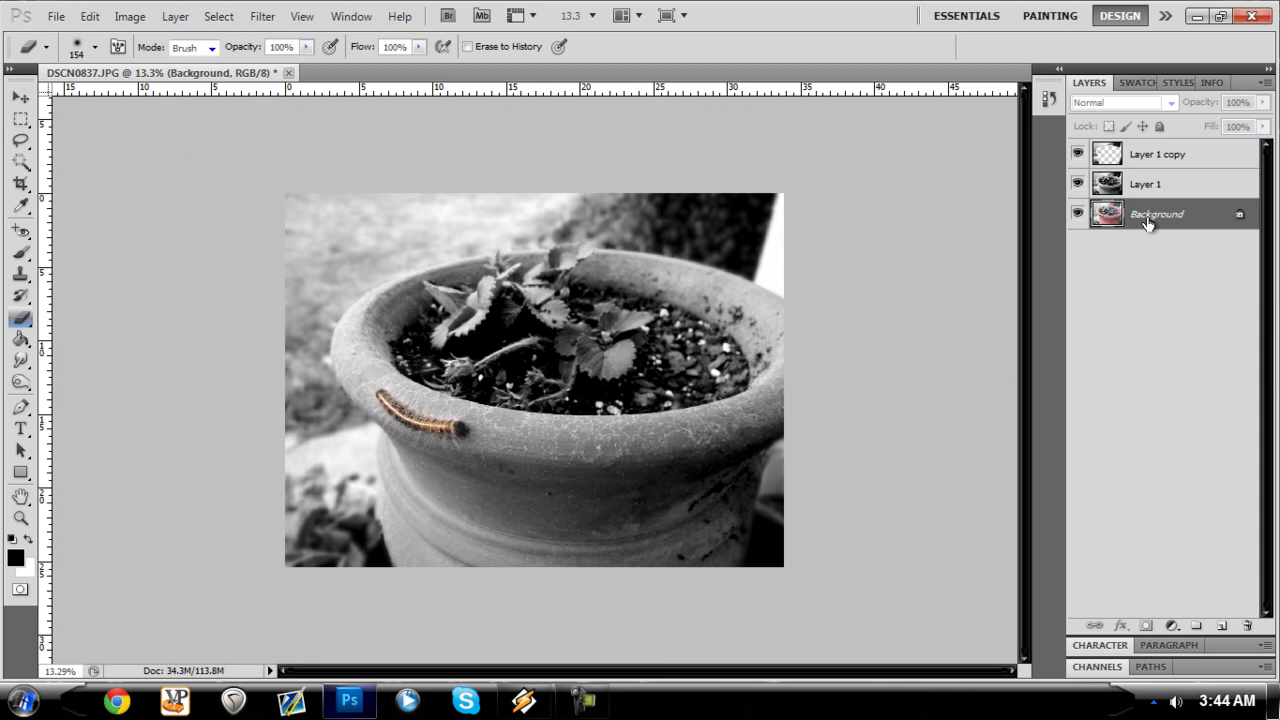
{"action": "key", "text": "ctrl+j"}
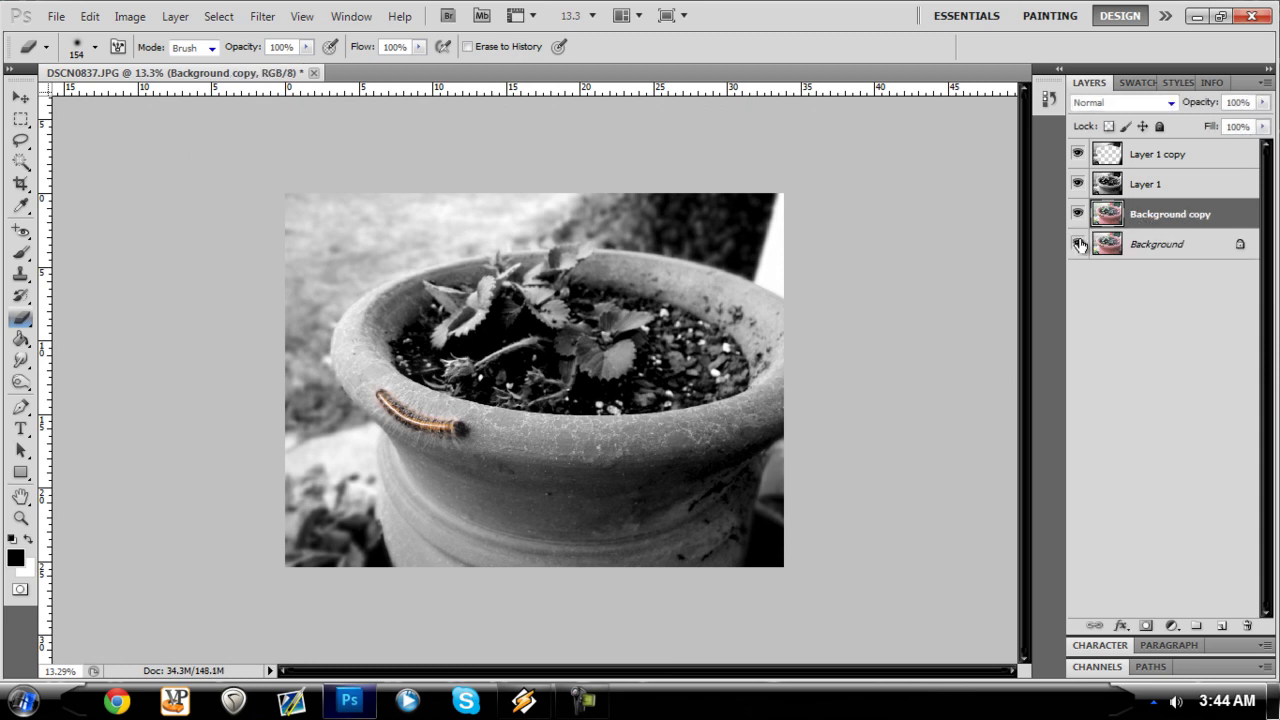
Apply Curves to the duplicated background layer, pulling down the shadows and setting a midtone point at input 148, output 144
{"action": "left_click", "coordinate": [127, 14]}
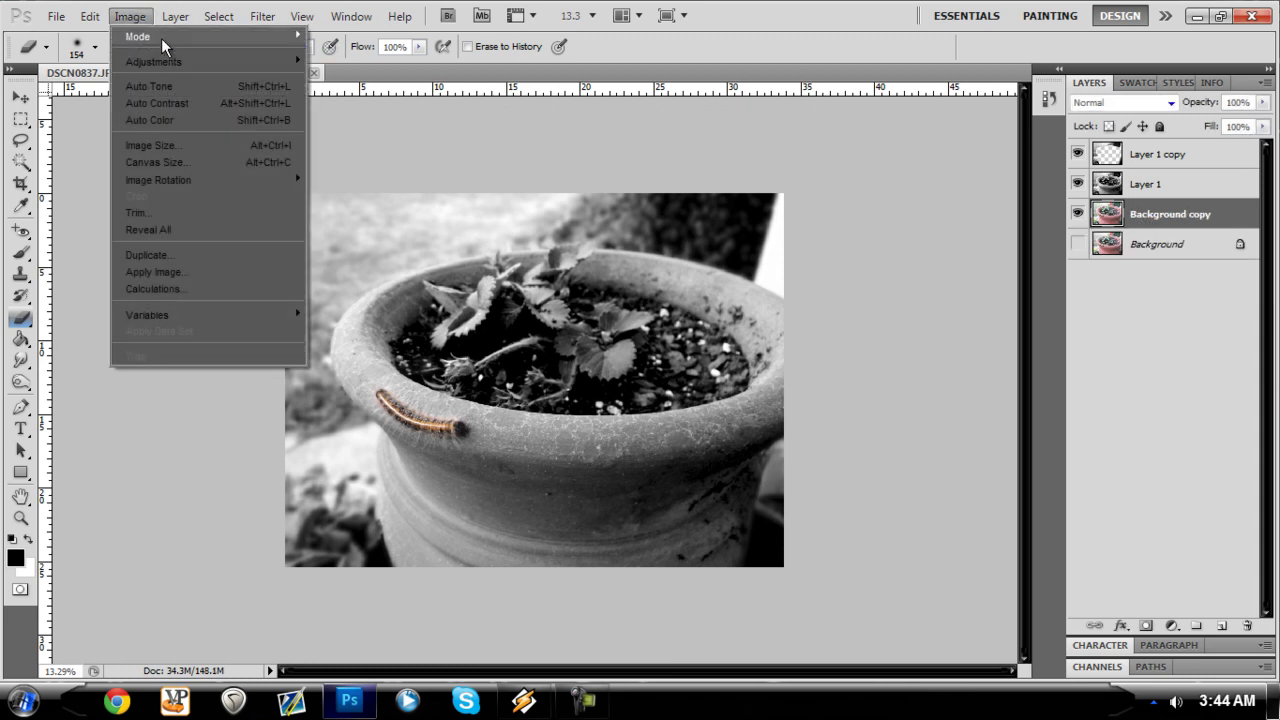
{"action": "mouse_move", "coordinate": [177, 63]}
{"action": "left_click", "coordinate": [380, 103]}
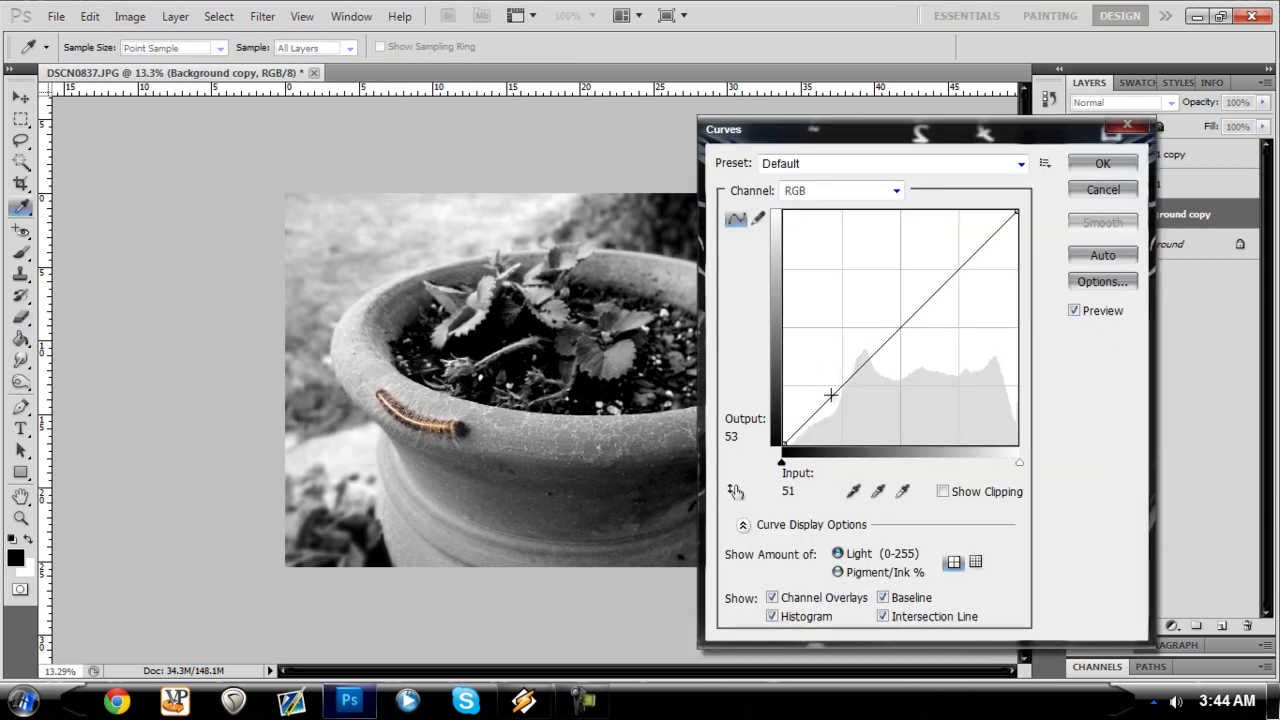
{"action": "left_click_drag", "start_coordinate": [826, 386], "coordinate": [841, 404]}
{"action": "left_click_drag", "start_coordinate": [908, 306], "coordinate": [919, 313]}
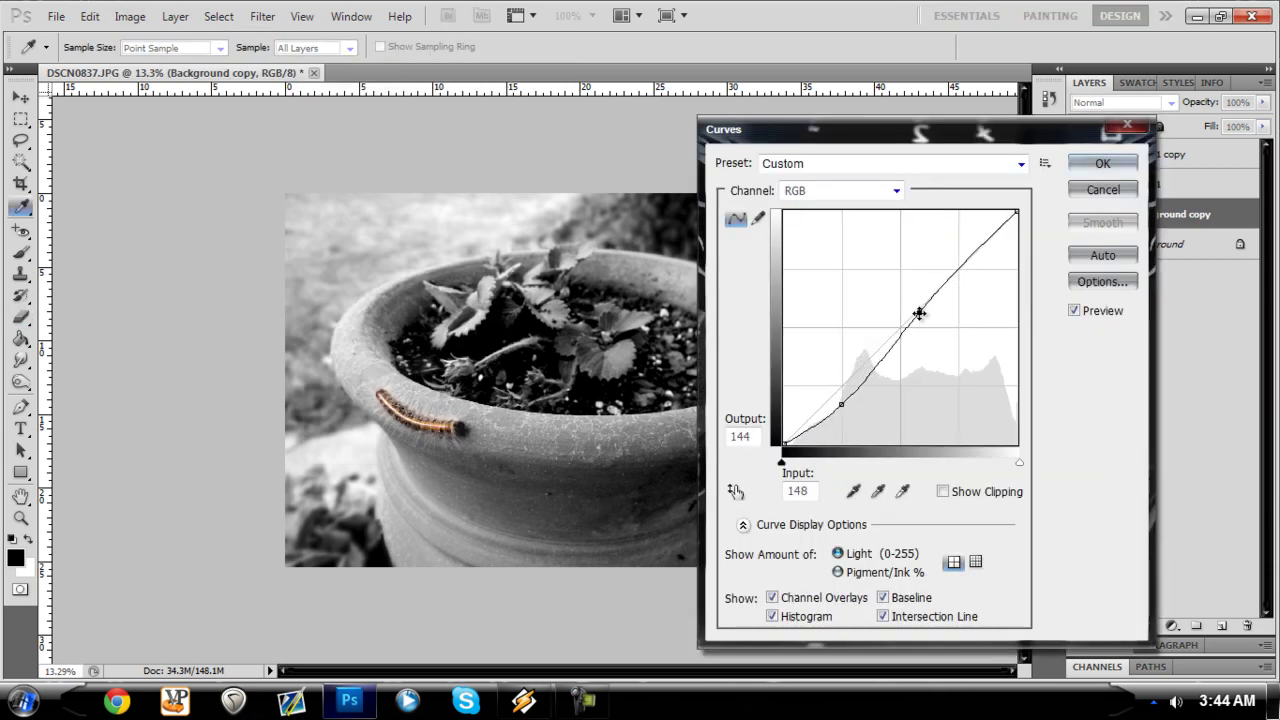
{"action": "left_click", "coordinate": [1105, 163]}
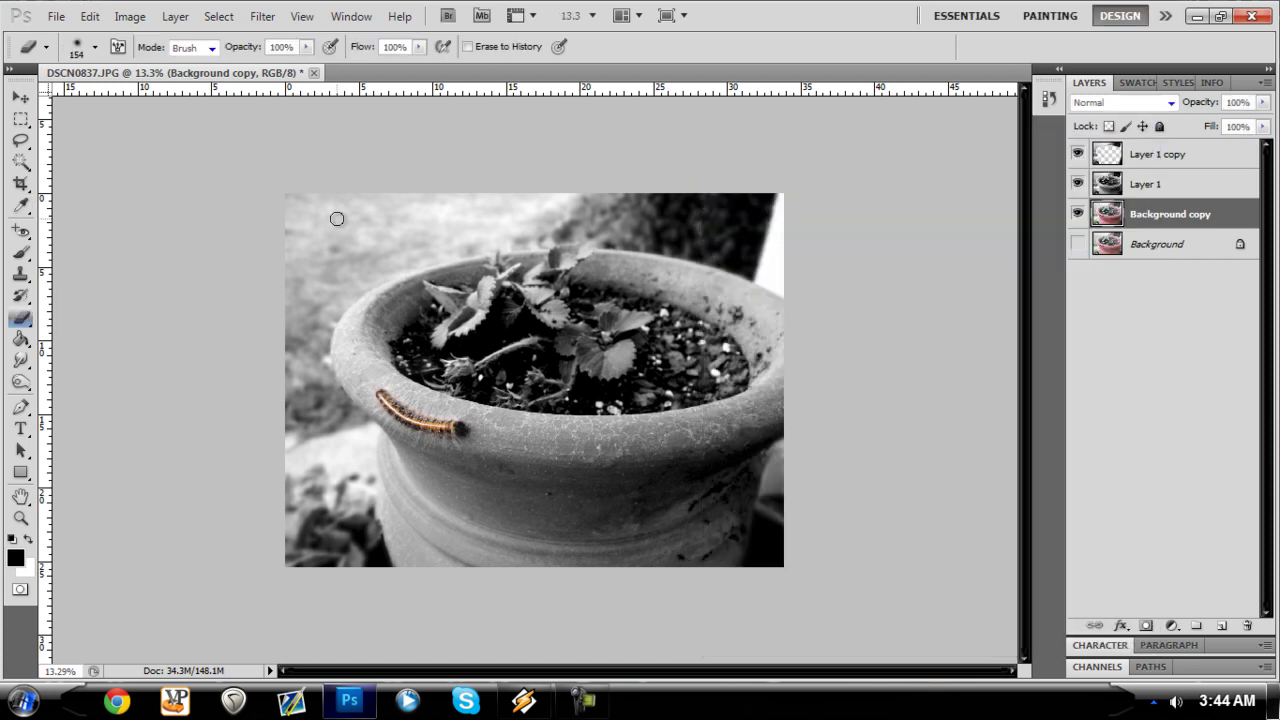